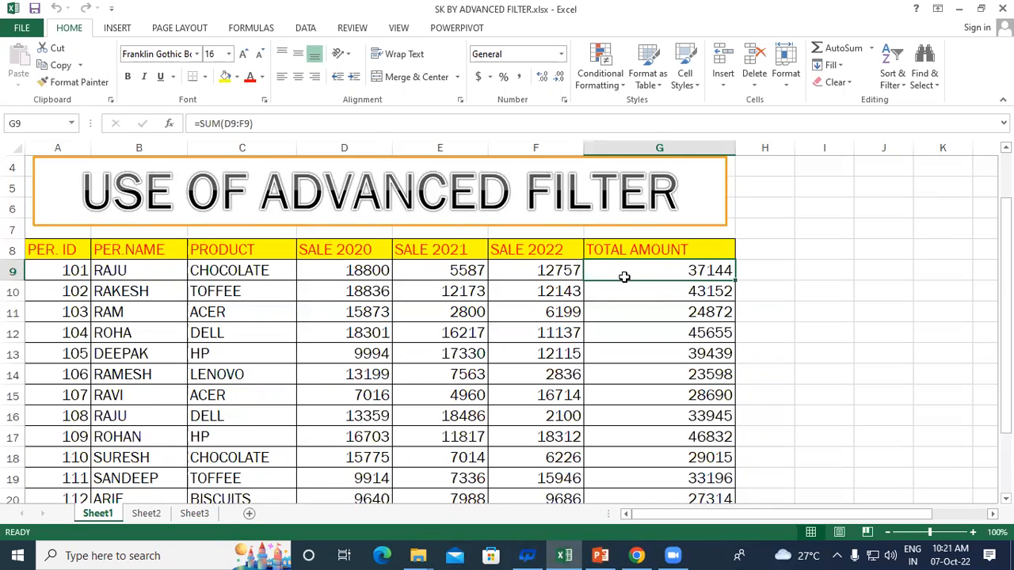
# - Examine the sales table's records and its SALE 2020, SALE 2021 and SALE 2022 columns
pyautogui.scroll(-3, 624, 277)
pyautogui.scroll(4, 581, 356)
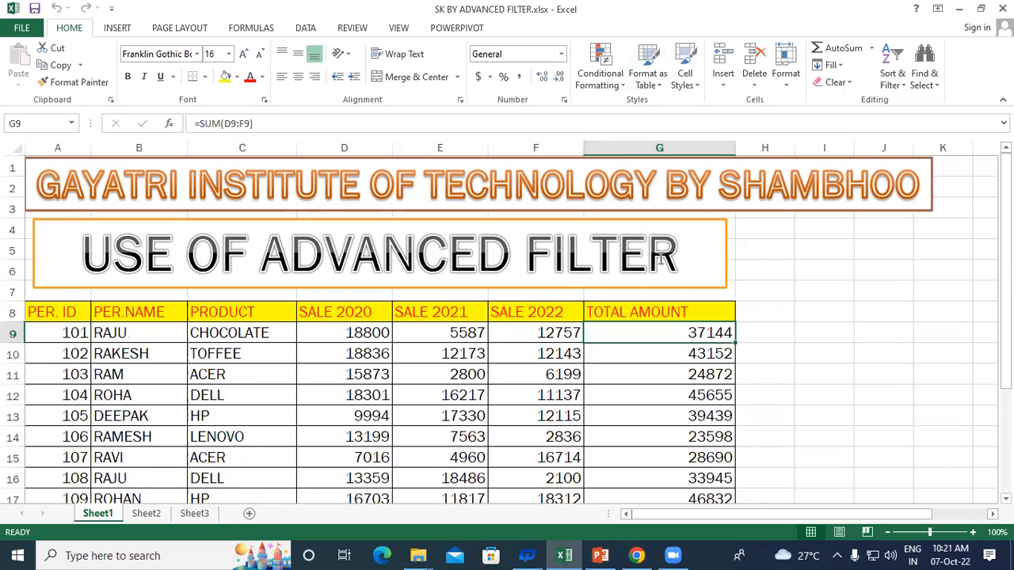
pyautogui.moveTo(526, 258); pyautogui.dragTo(648, 257)
pyautogui.click(404, 389)
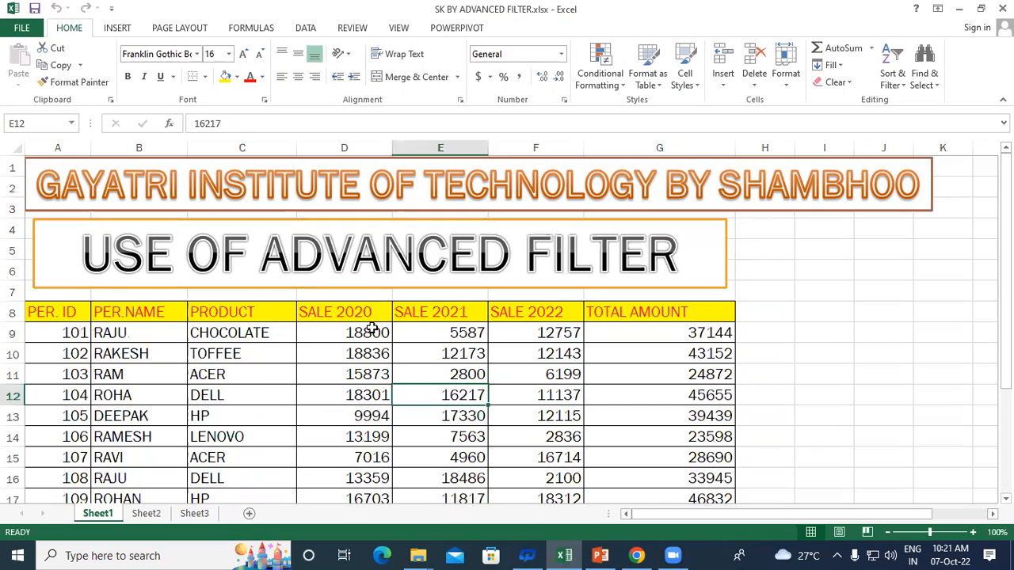
pyautogui.click(314, 310)
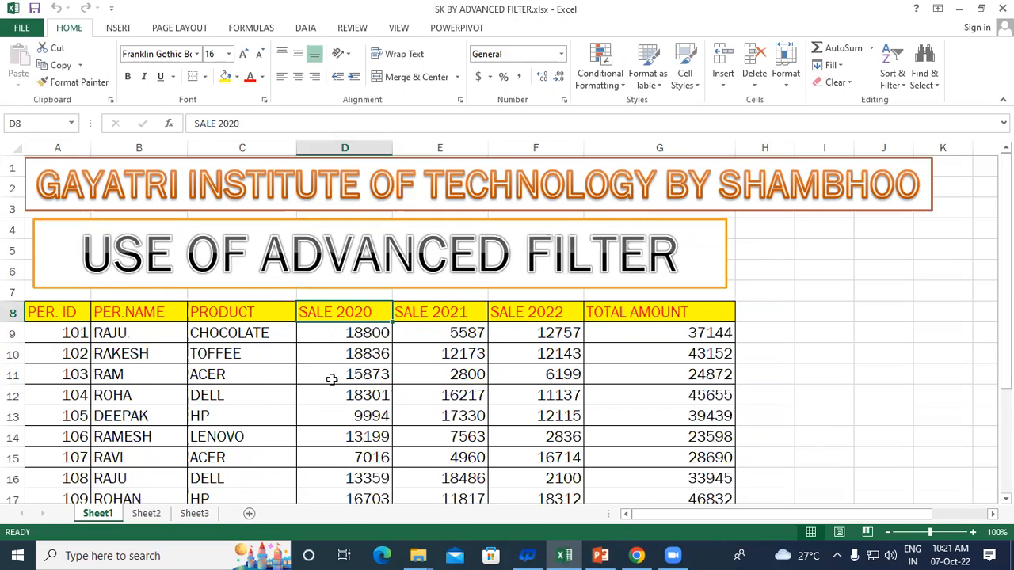
pyautogui.click(416, 313)
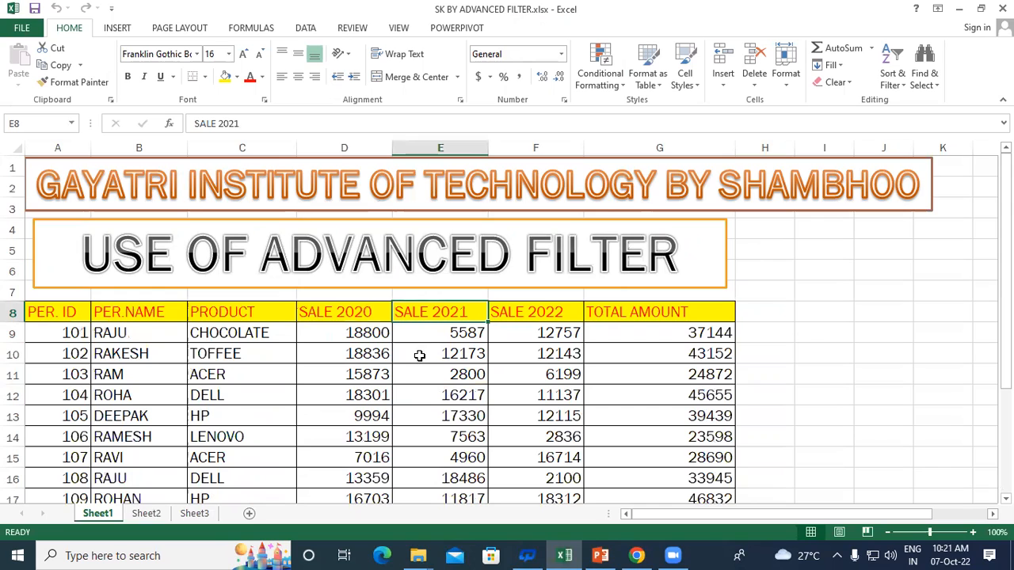
pyautogui.click(518, 312)
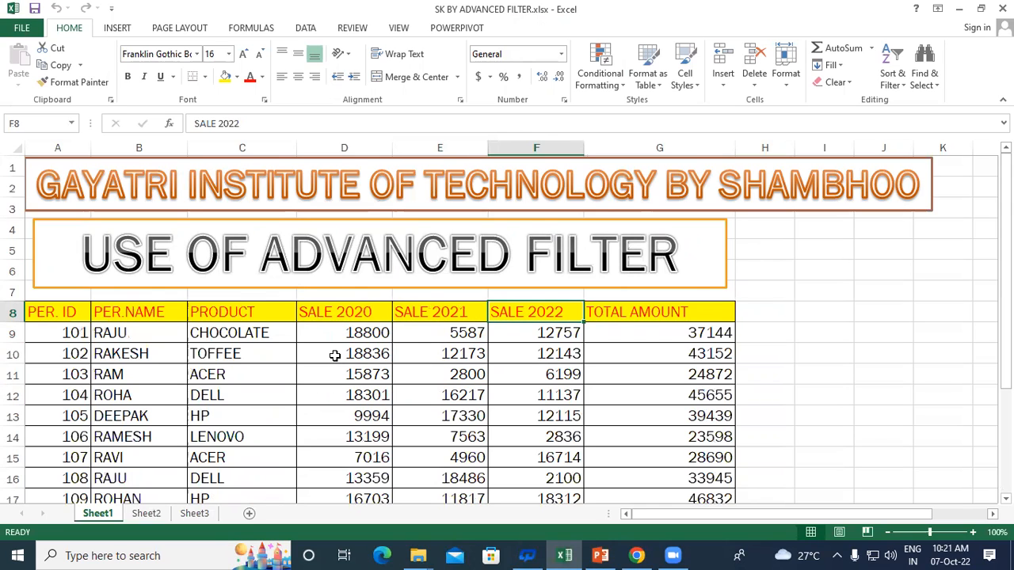
pyautogui.scroll(-4, 334, 356)
pyautogui.scroll(3, 334, 355)
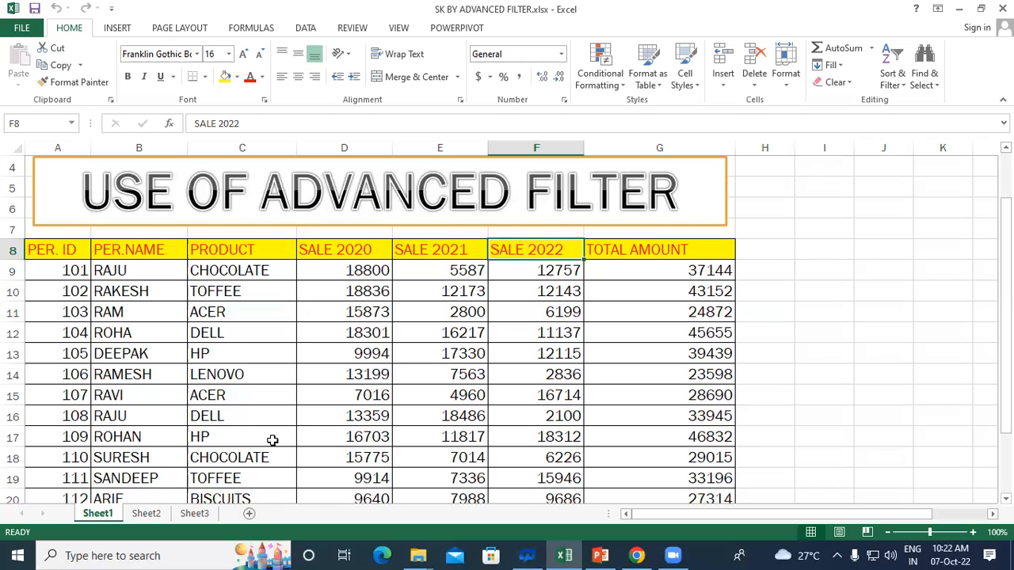
pyautogui.scroll(-4, 176, 388)
pyautogui.scroll(4, 217, 335)
# - Copy the table's header row A8:G8 and paste it below the data, starting at cell A26
pyautogui.click(53, 251)
pyautogui.moveTo(108, 252); pyautogui.dragTo(648, 250)
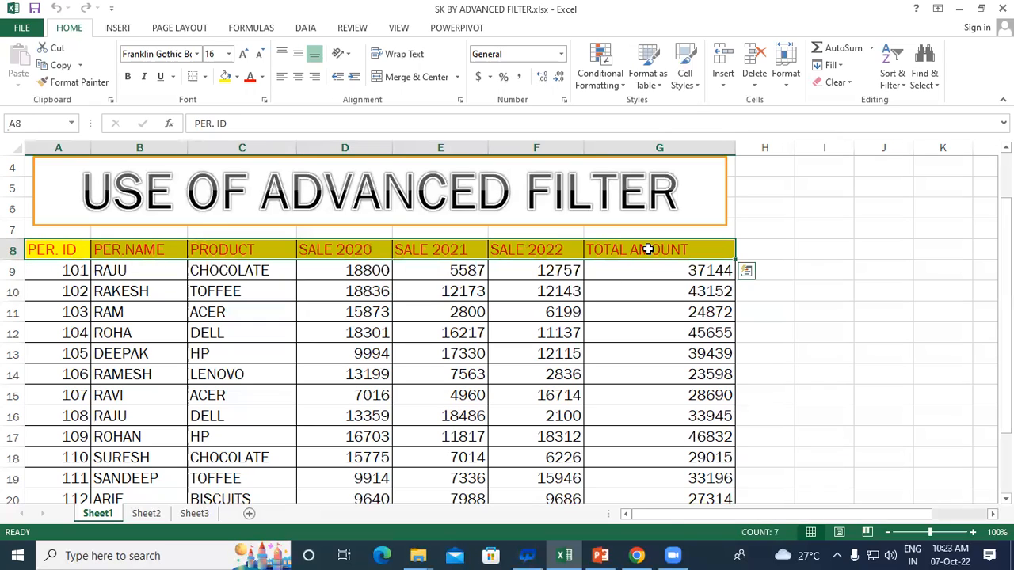
pyautogui.hotkey('ctrl', 'c')
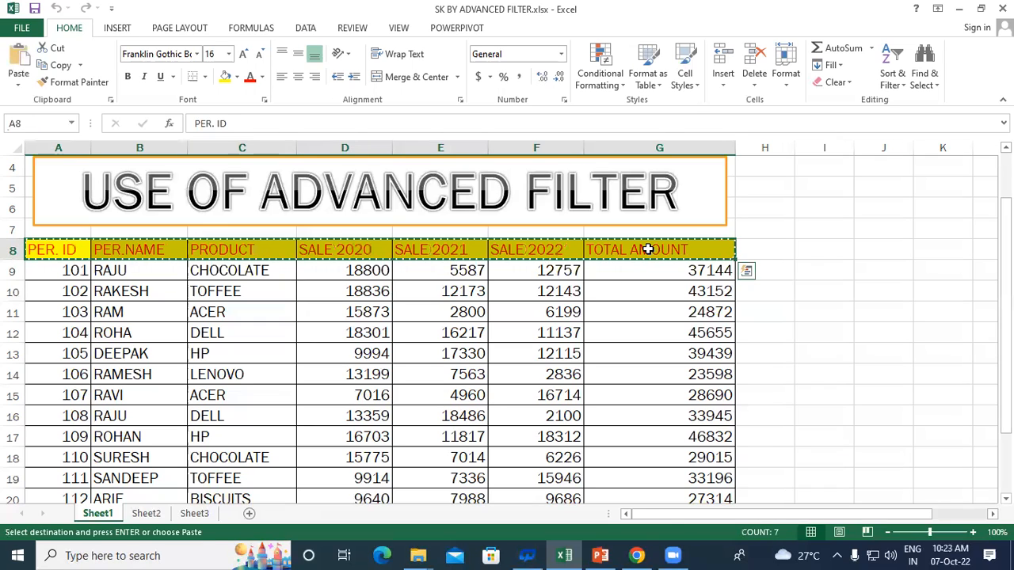
pyautogui.scroll(-6, 349, 316)
pyautogui.click(60, 252)
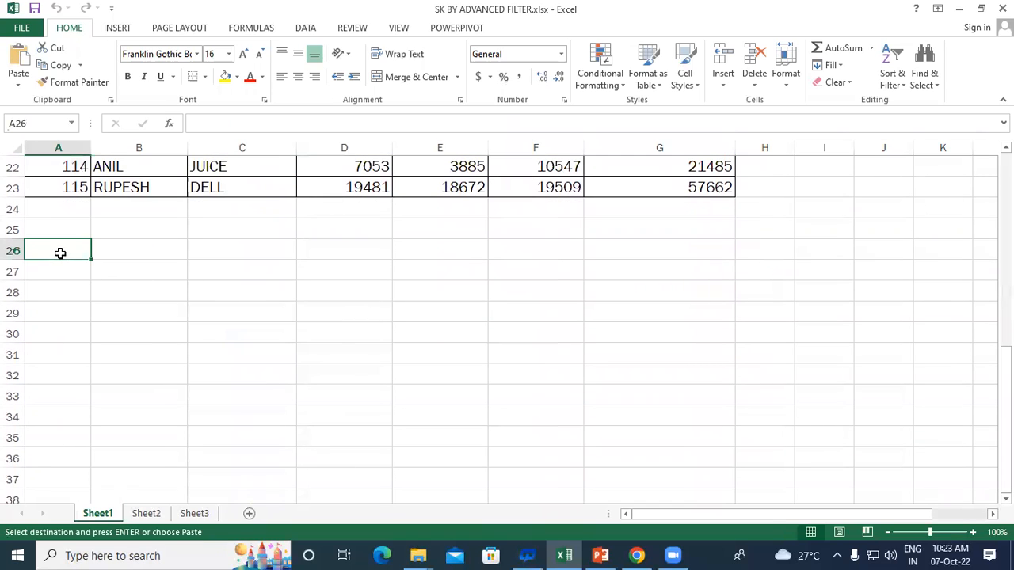
pyautogui.hotkey('ctrl', 'v')
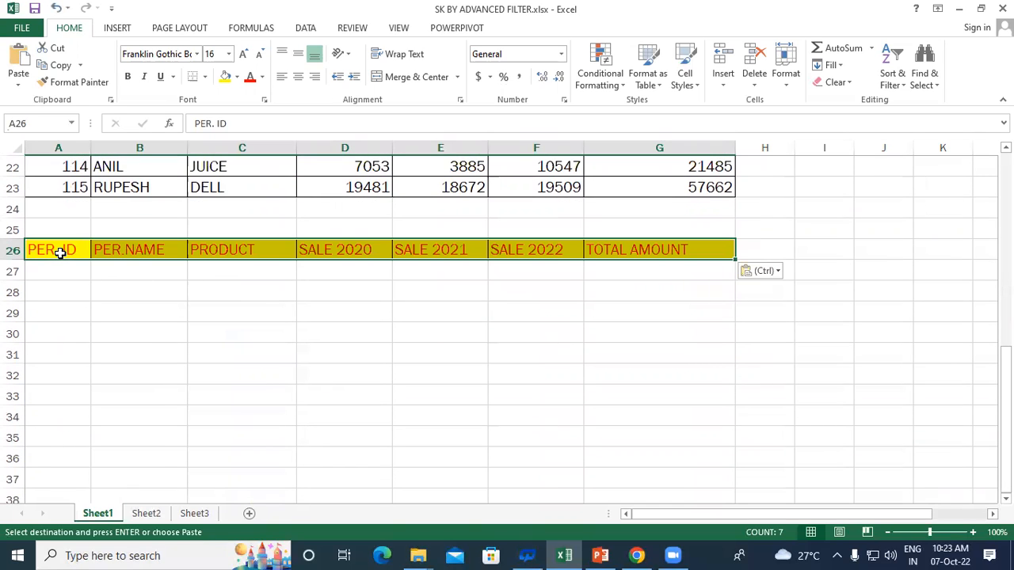
pyautogui.scroll(5, 58, 251)
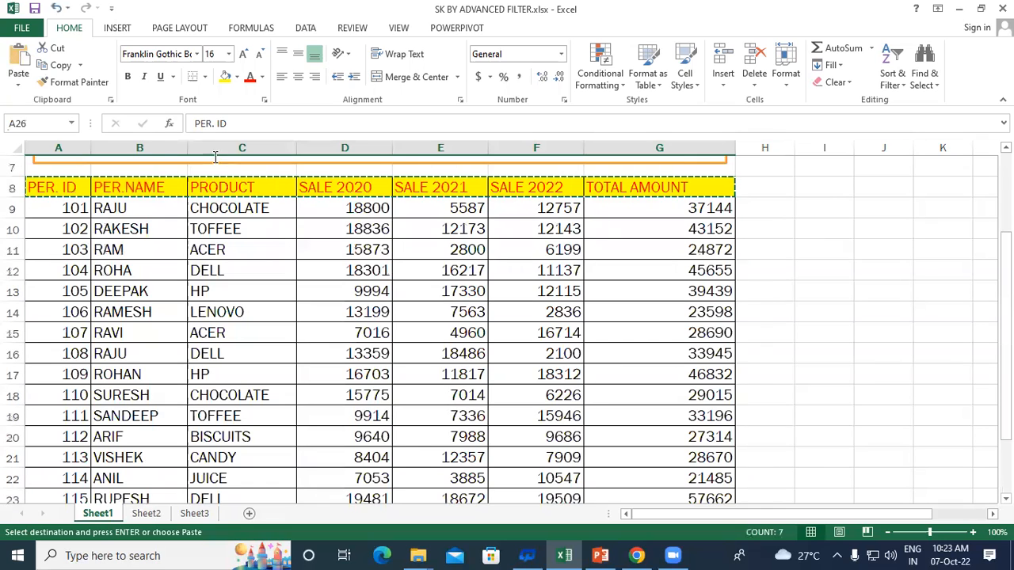
pyautogui.scroll(-4, 383, 182)
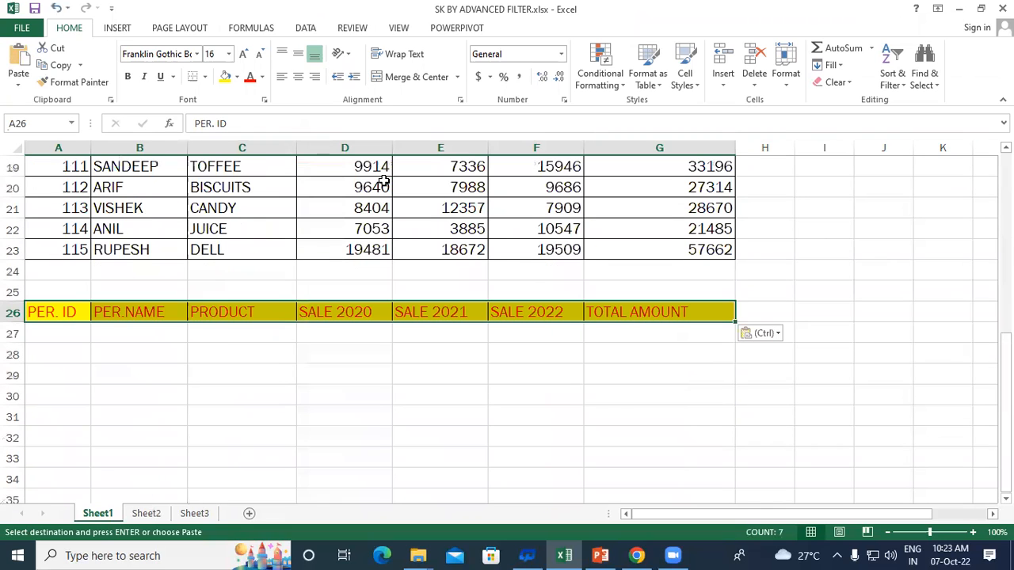
# - Enter the criterion ="DELL" in cell C27, under the copied PRODUCT heading
pyautogui.click(132, 335)
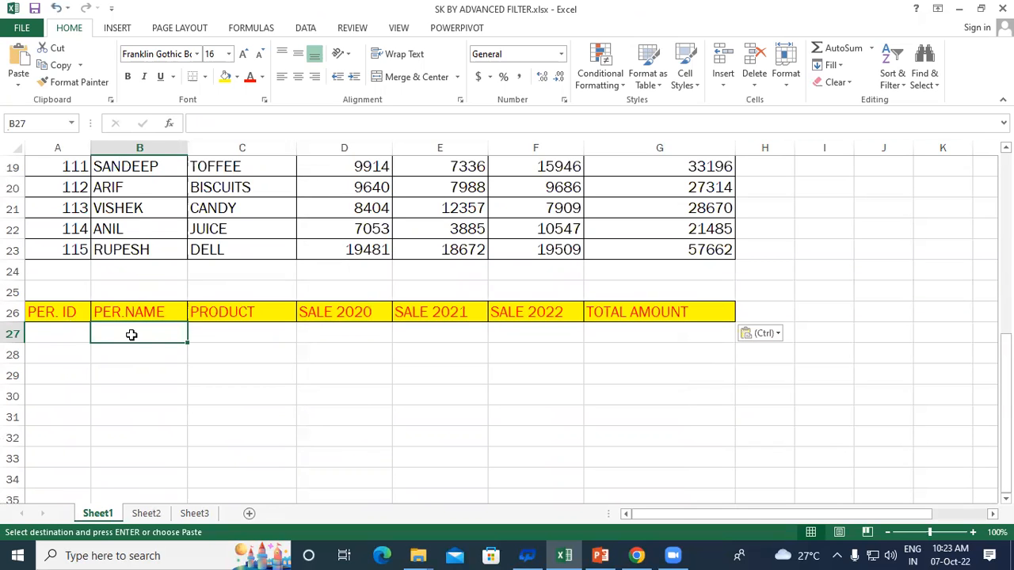
pyautogui.scroll(4, 132, 335)
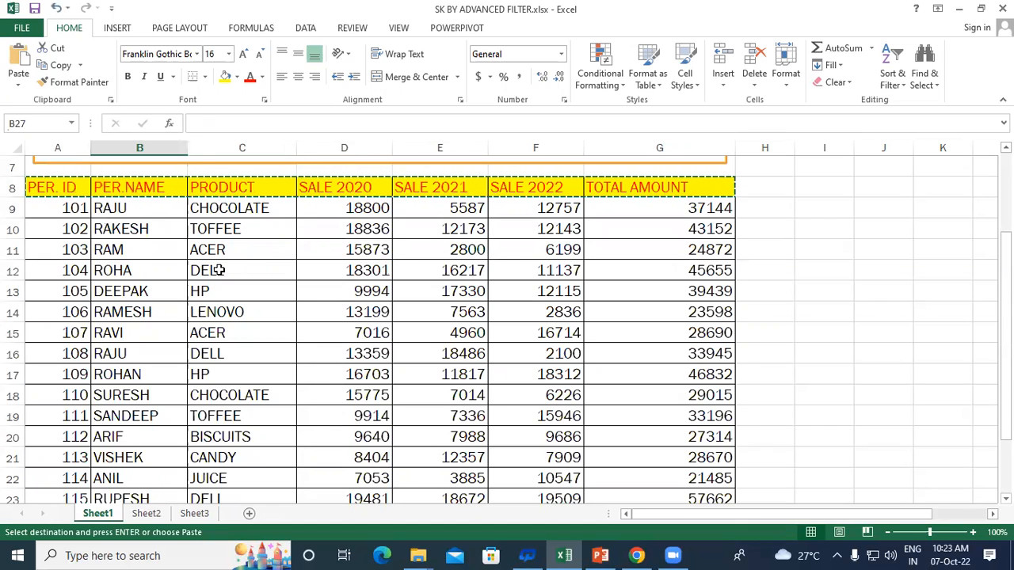
pyautogui.scroll(-4, 219, 270)
pyautogui.scroll(-1, 218, 270)
pyautogui.click(249, 277)
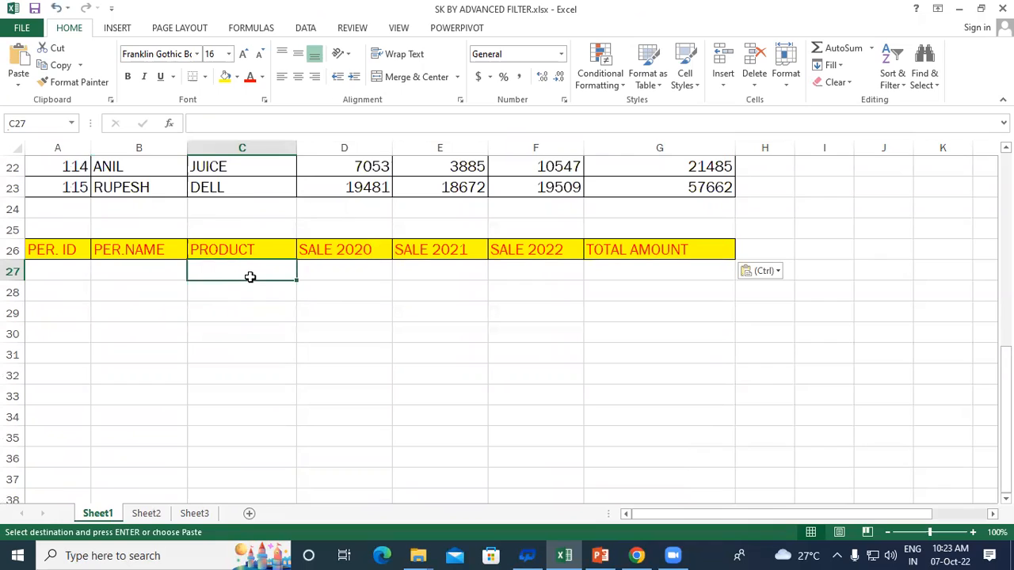
pyautogui.press('Escape')
pyautogui.write('=')
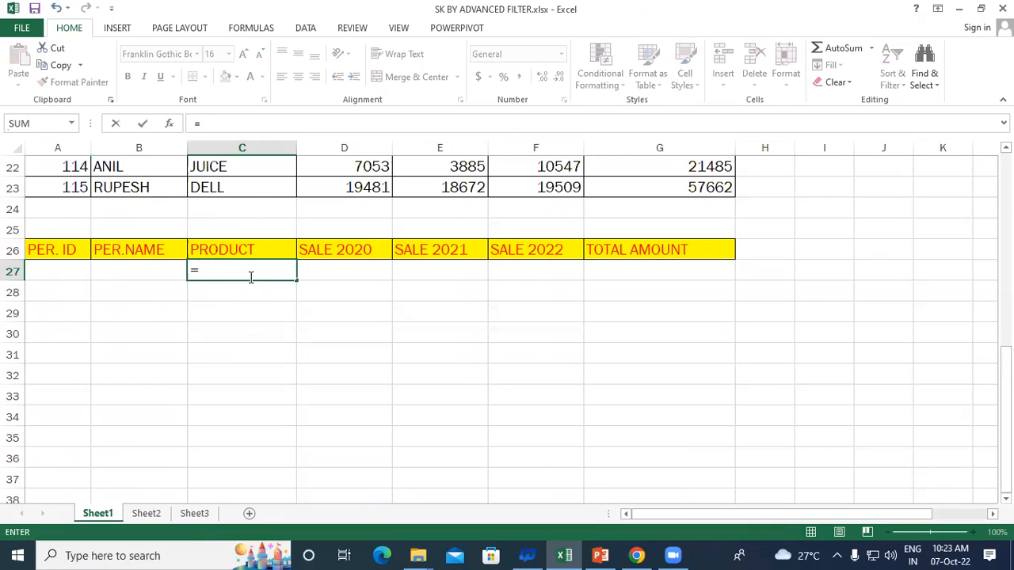
pyautogui.write('"d')
pyautogui.press('BackSpace')
pyautogui.write('DEKK')
pyautogui.press('BackSpace')
pyautogui.press('BackSpace')
pyautogui.write('LL')
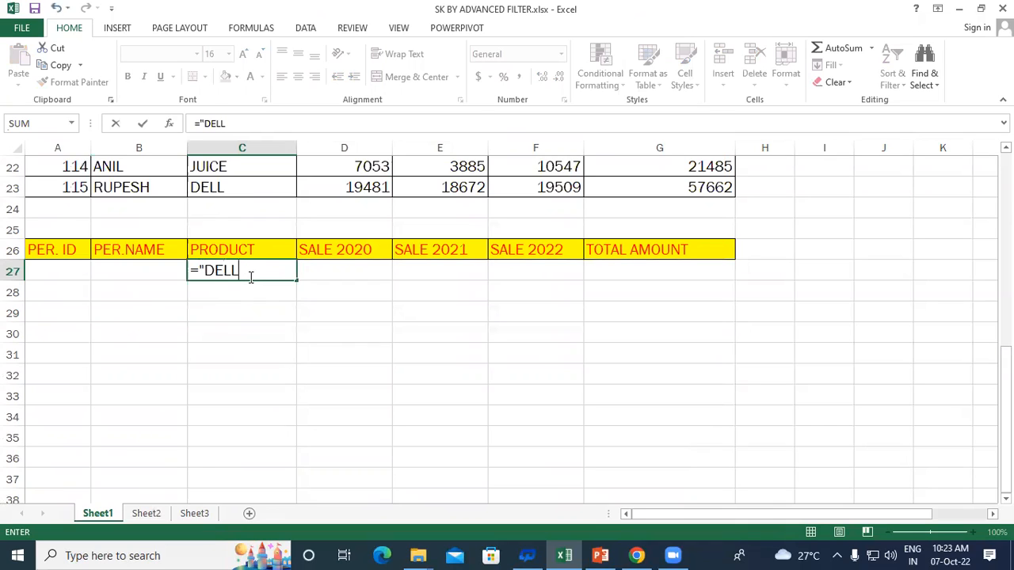
pyautogui.write('"')
pyautogui.hotkey('ctrl', 'Return')
pyautogui.press('Return')
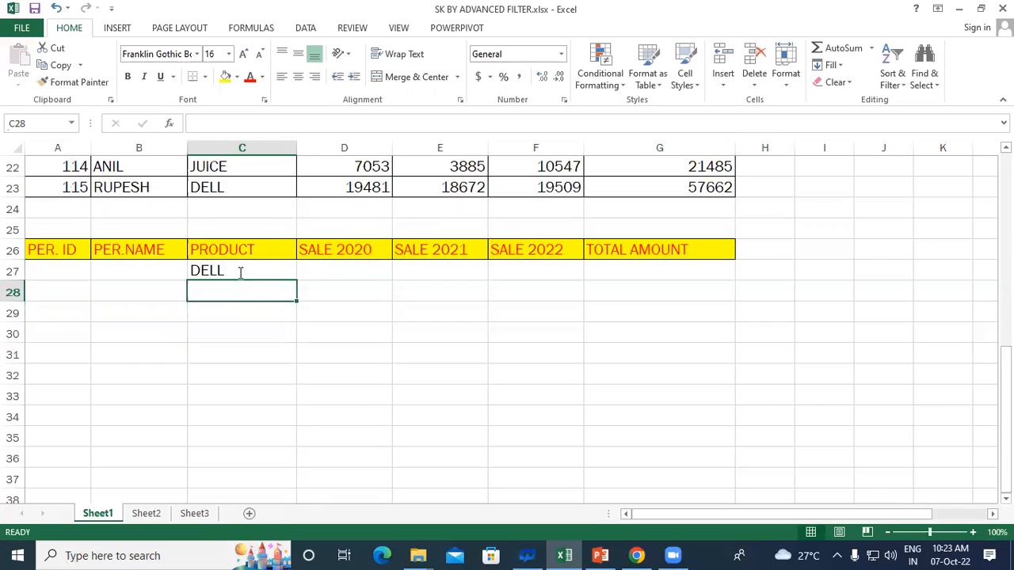
pyautogui.doubleClick(244, 274)
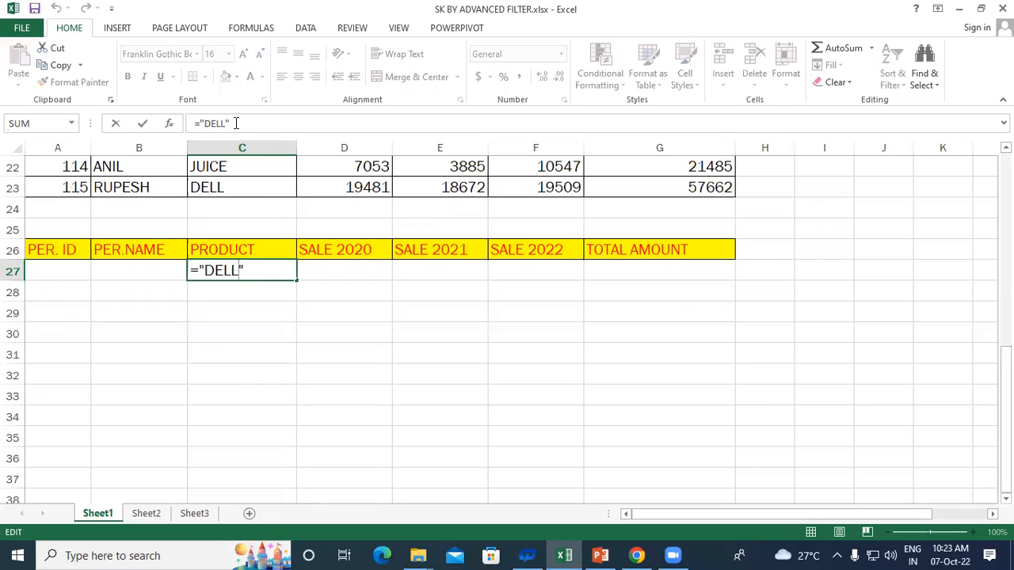
pyautogui.press('Return')
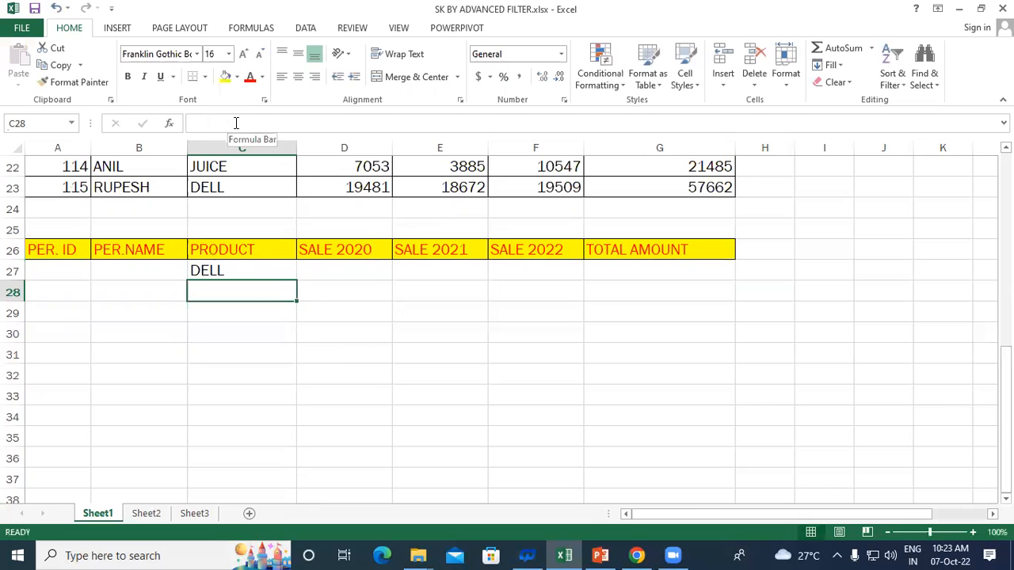
# - Select the sales table A8:G23 with its headers and open the Advanced Filter with it as the list range
pyautogui.scroll(5, 291, 272)
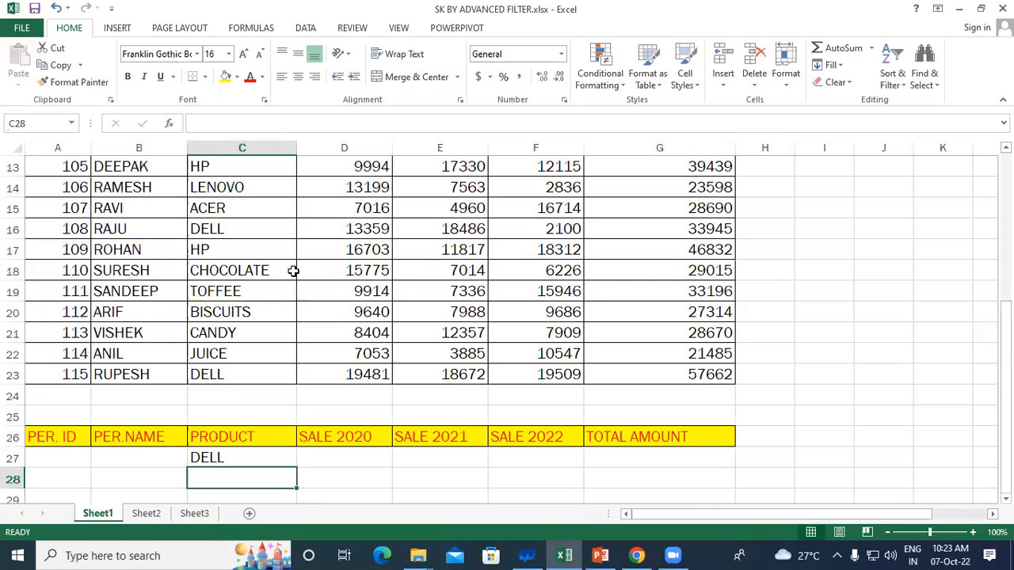
pyautogui.moveTo(45, 188); pyautogui.dragTo(715, 455)
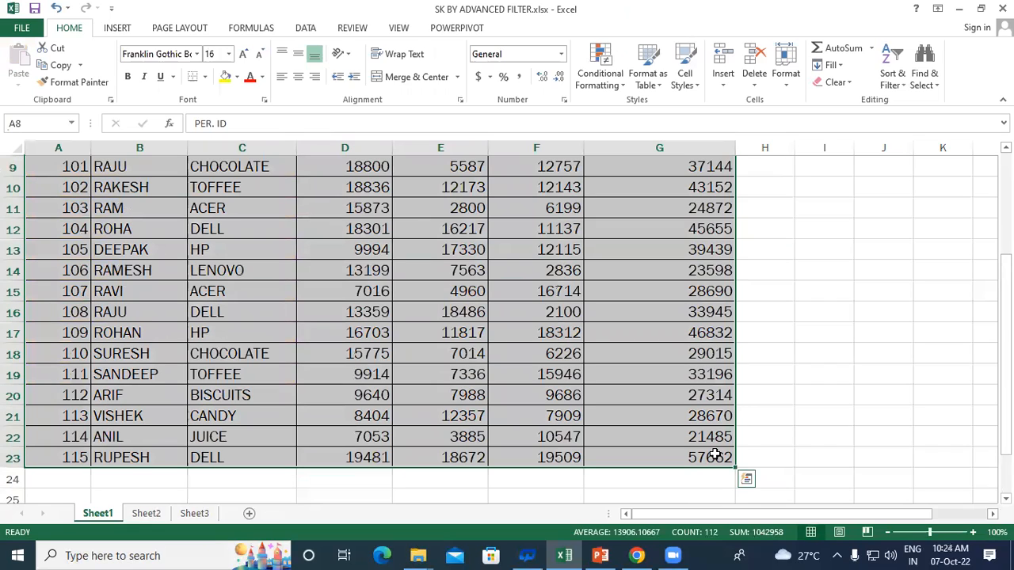
pyautogui.click(305, 30)
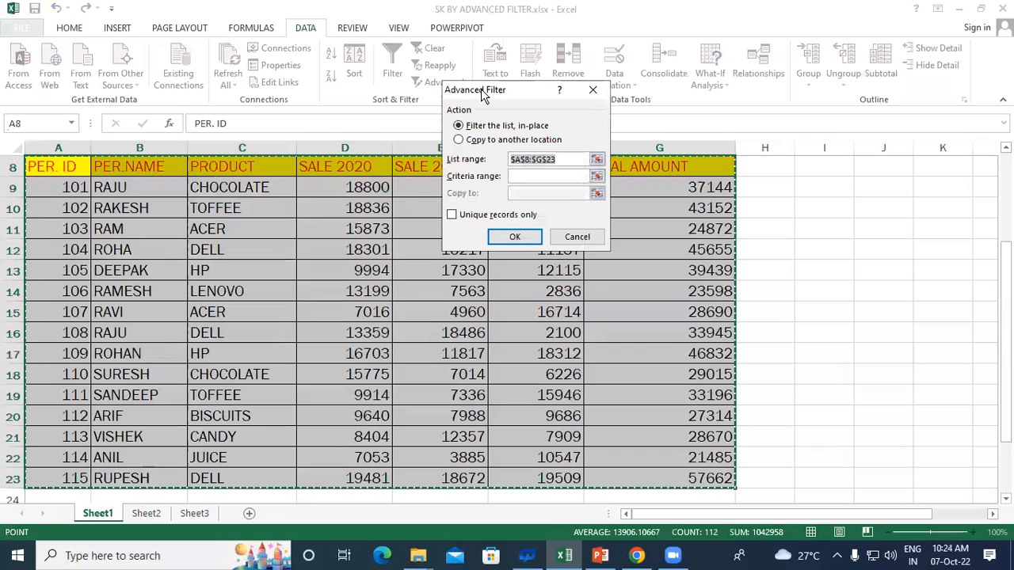
pyautogui.moveTo(480, 89); pyautogui.dragTo(328, 38)
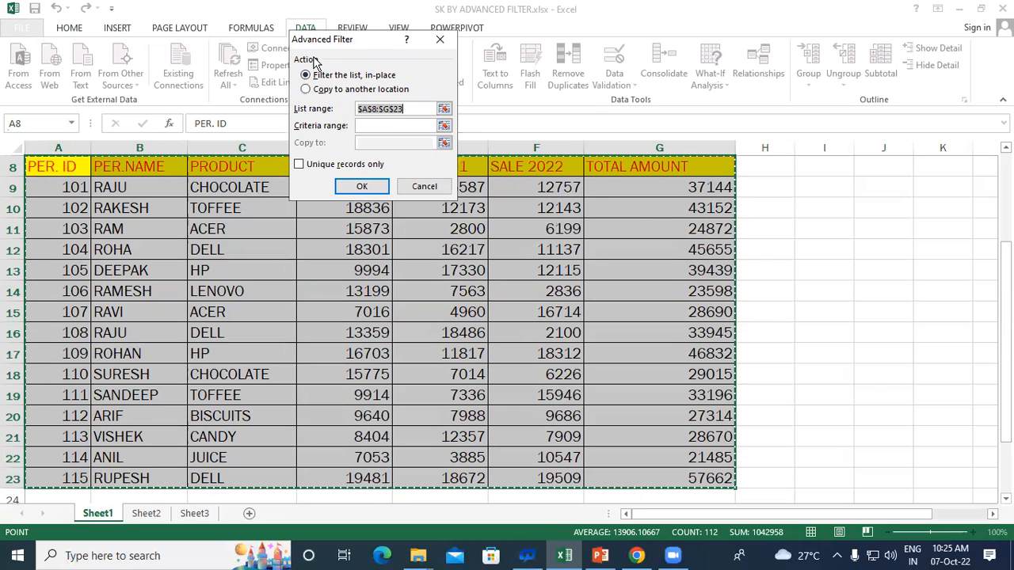
pyautogui.moveTo(313, 49); pyautogui.dragTo(323, 36)
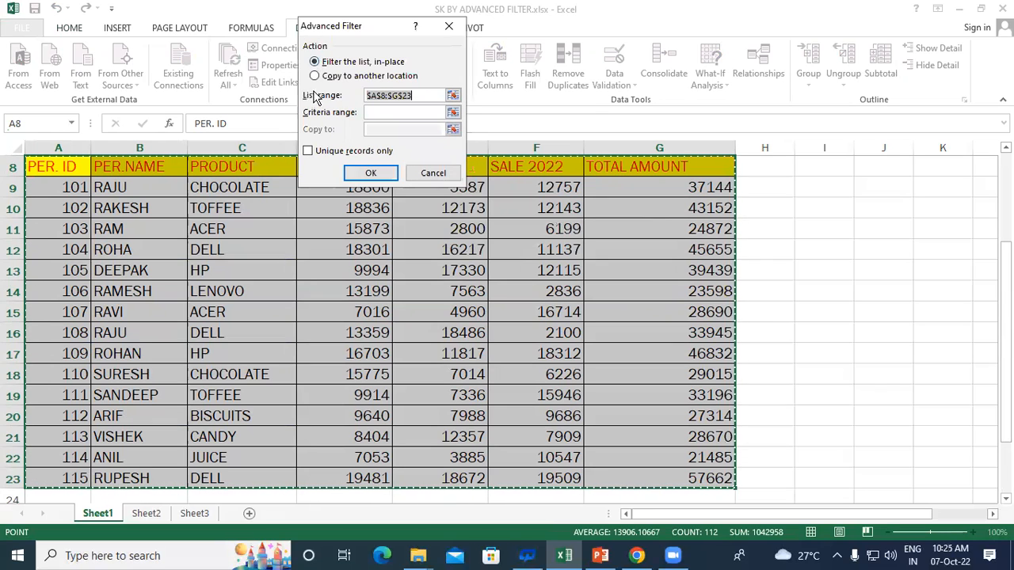
pyautogui.click(430, 97)
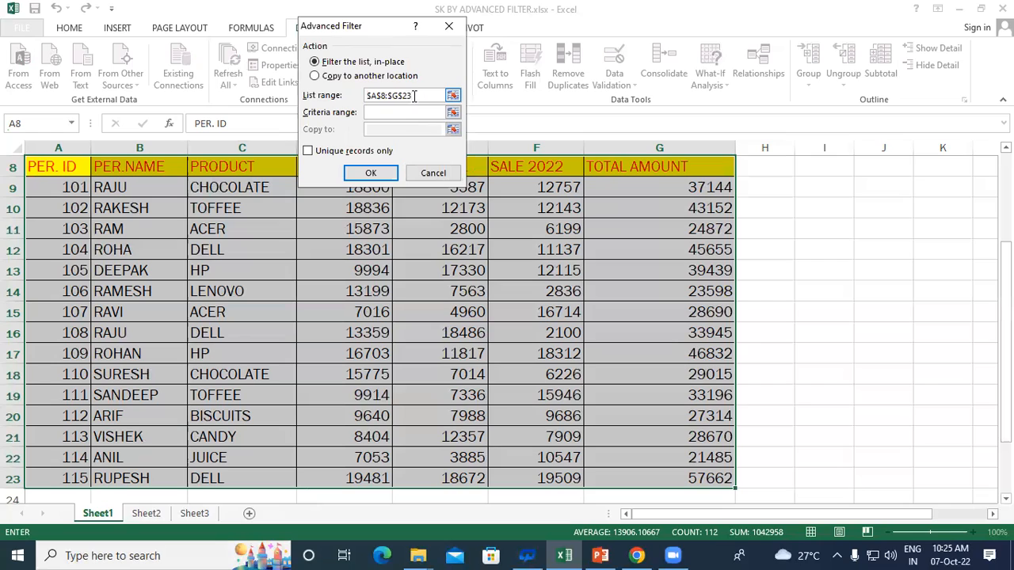
pyautogui.moveTo(430, 96); pyautogui.dragTo(341, 95)
pyautogui.click(421, 96)
# - Set the criteria range to A26:G27 and filter the list in place
pyautogui.click(379, 111)
pyautogui.scroll(-4, 227, 246)
pyautogui.moveTo(53, 291); pyautogui.dragTo(605, 308)
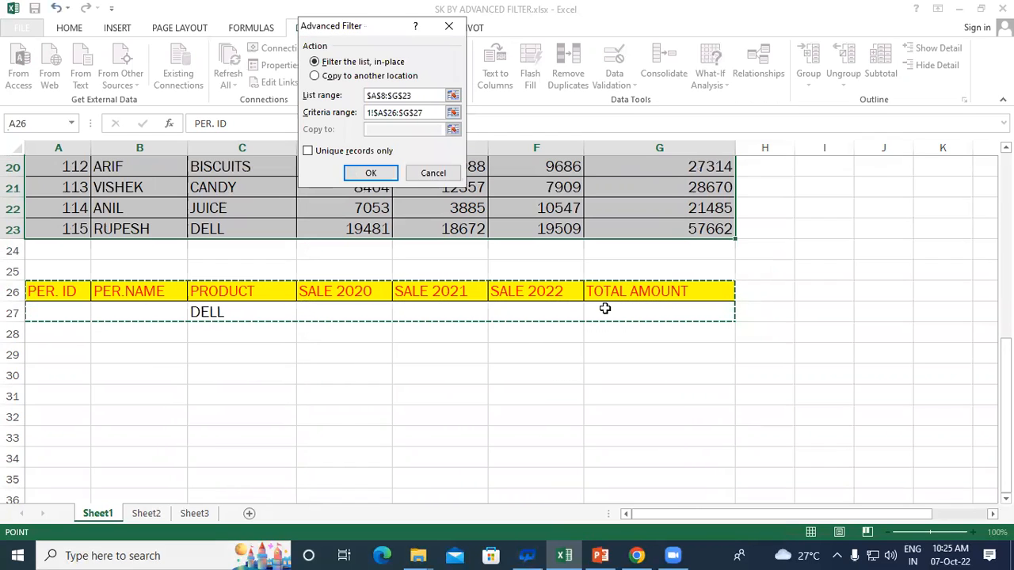
pyautogui.click(371, 175)
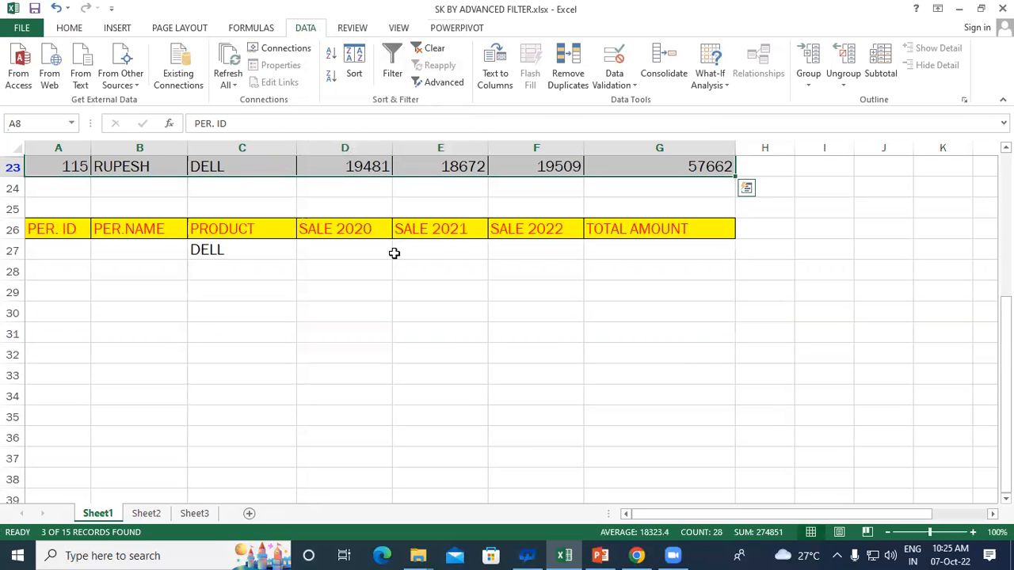
pyautogui.scroll(2, 393, 251)
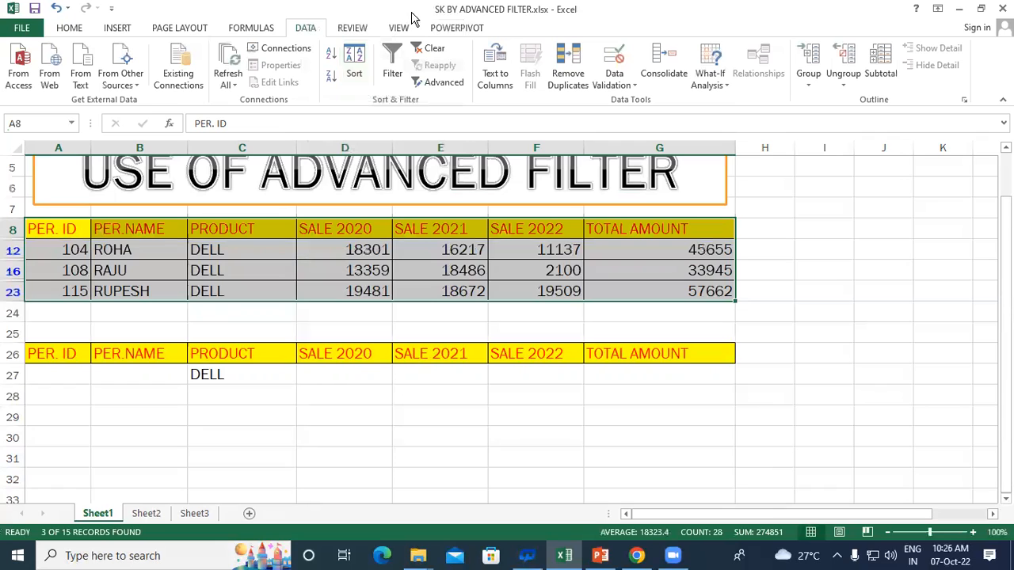
# - Clear the filter from the sales table so all records are shown again
pyautogui.click(432, 50)
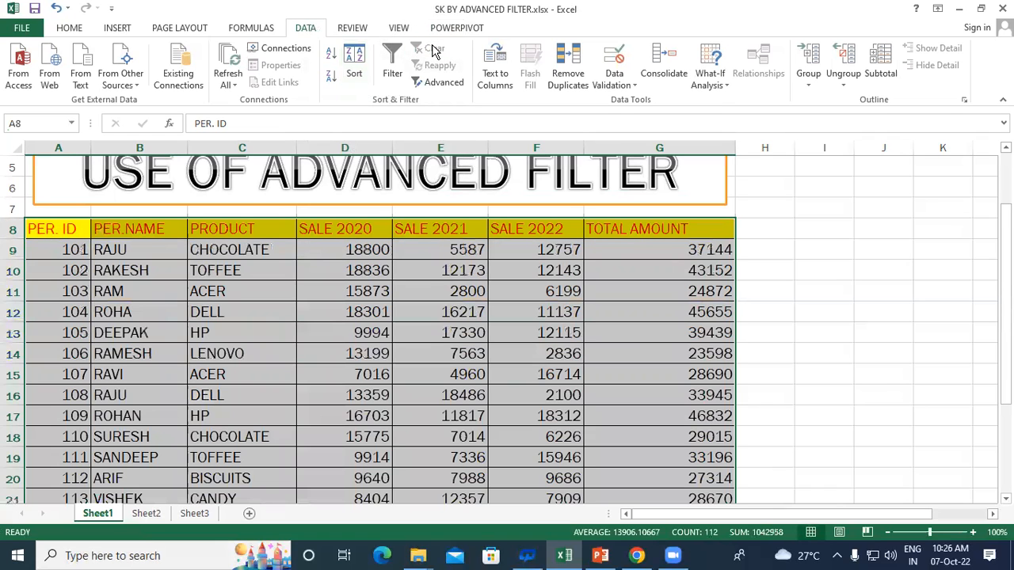
pyautogui.scroll(-4, 388, 300)
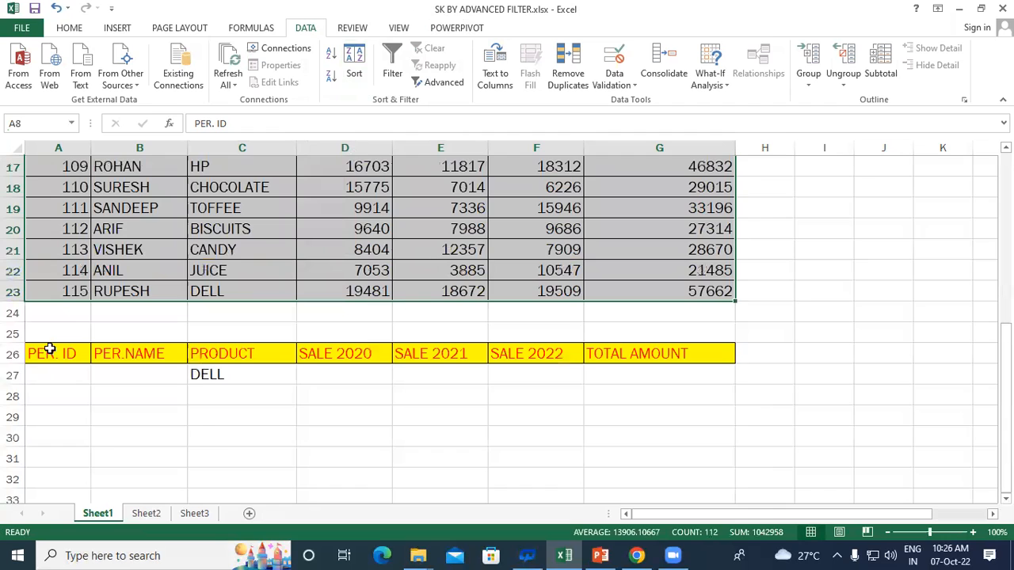
pyautogui.click(222, 373)
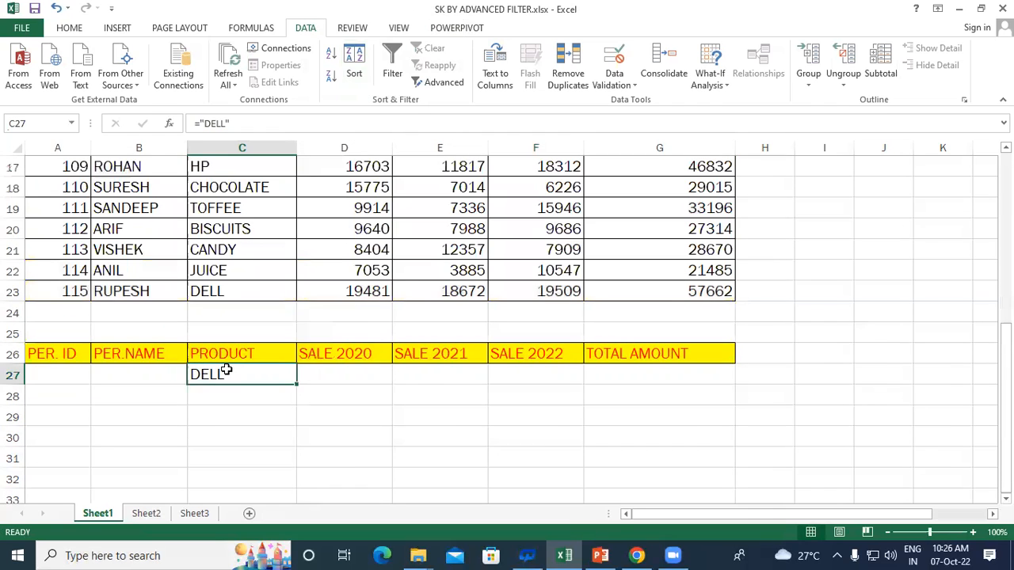
# - Enter the name of the person with ID 101 as an equals-formula text criterion in B27, under the copied PER.NAME heading
pyautogui.scroll(3, 225, 370)
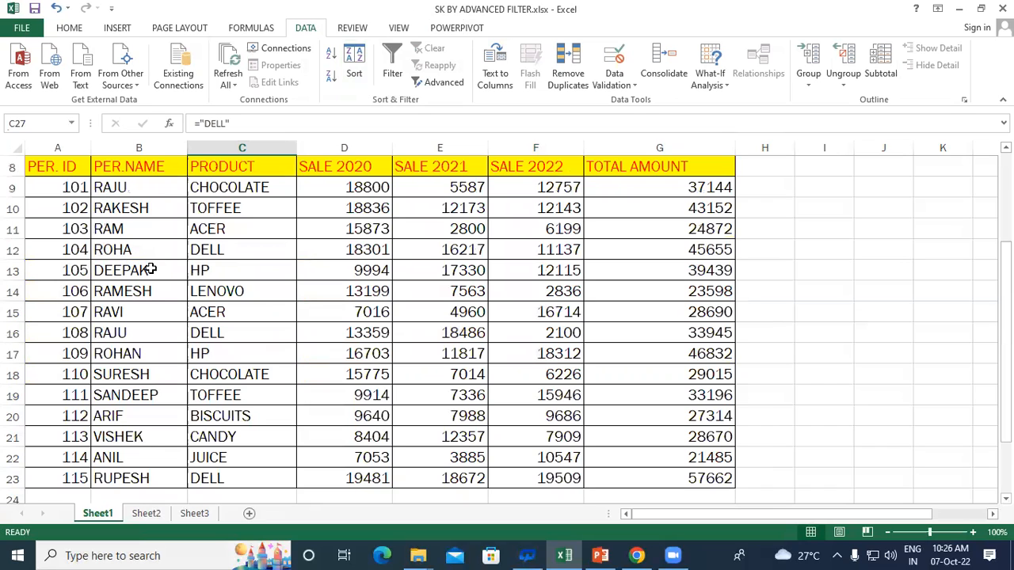
pyautogui.scroll(-4, 170, 340)
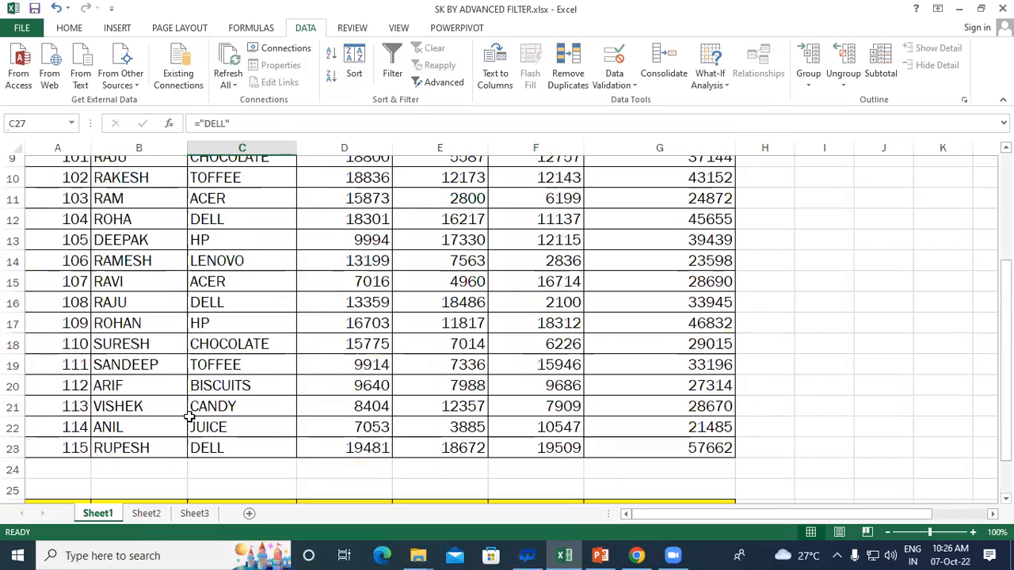
pyautogui.click(136, 314)
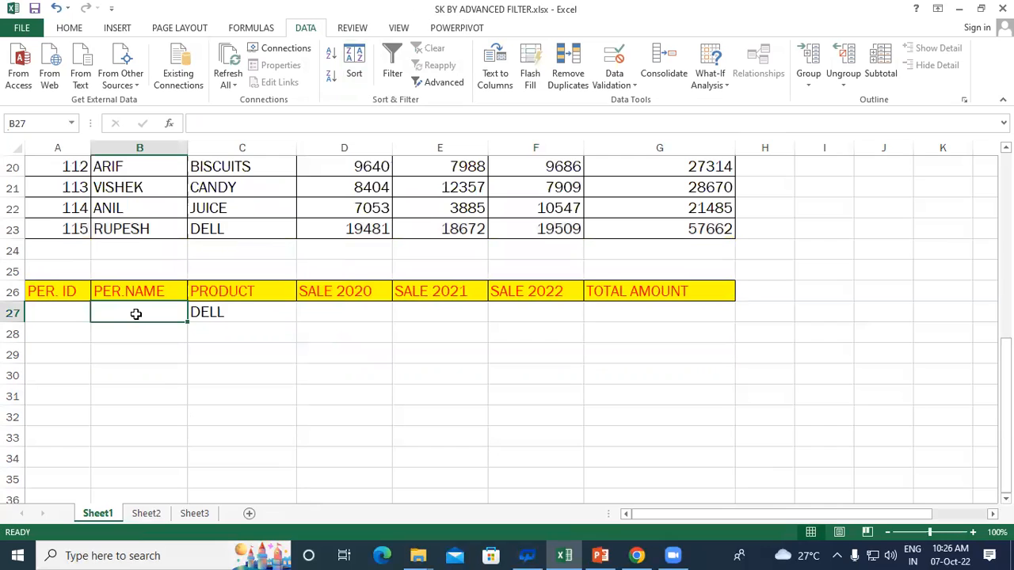
pyautogui.write('=')
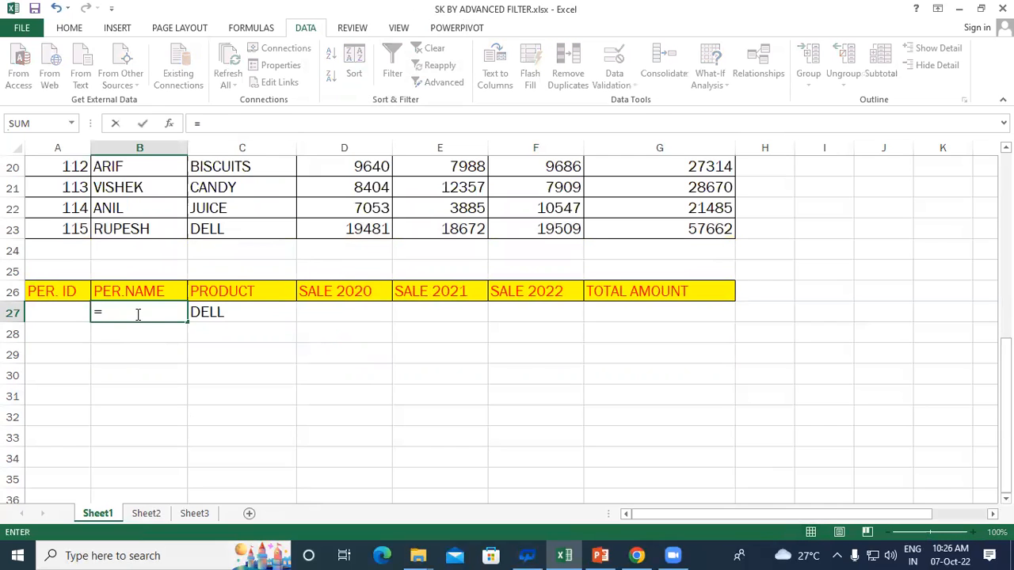
pyautogui.write('"RAJU"')
pyautogui.press('Return')
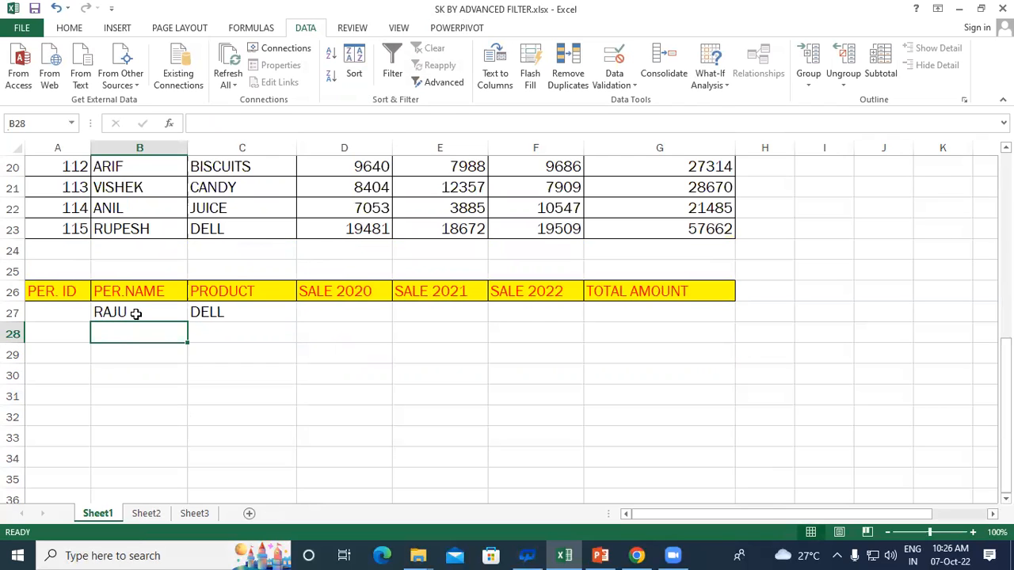
# - Select the sales table A8:G23 including its headers and open the Advanced Filter with that range as the list range
pyautogui.scroll(5, 127, 301)
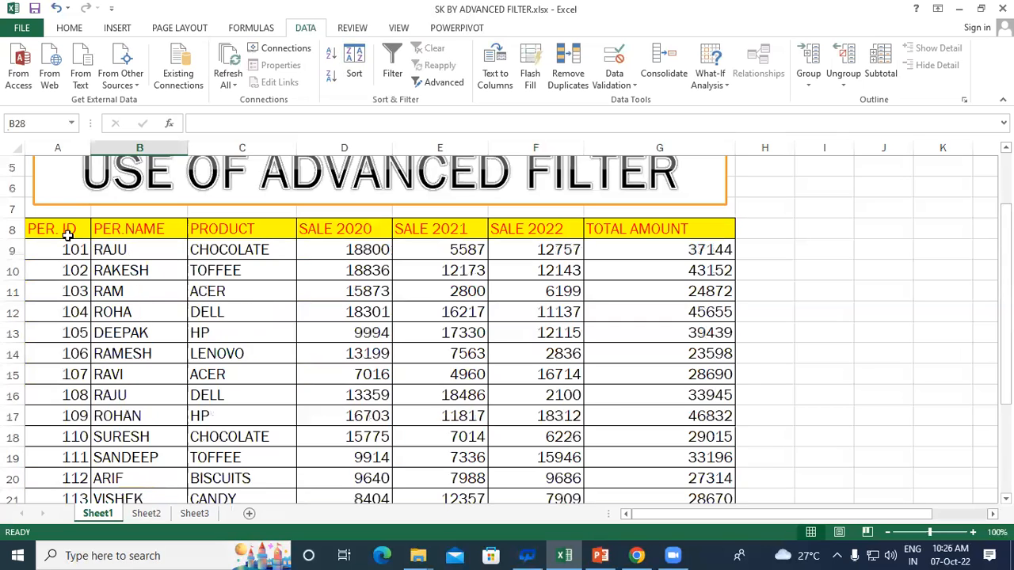
pyautogui.moveTo(68, 229); pyautogui.dragTo(131, 229)
pyautogui.moveTo(400, 264); pyautogui.dragTo(662, 459)
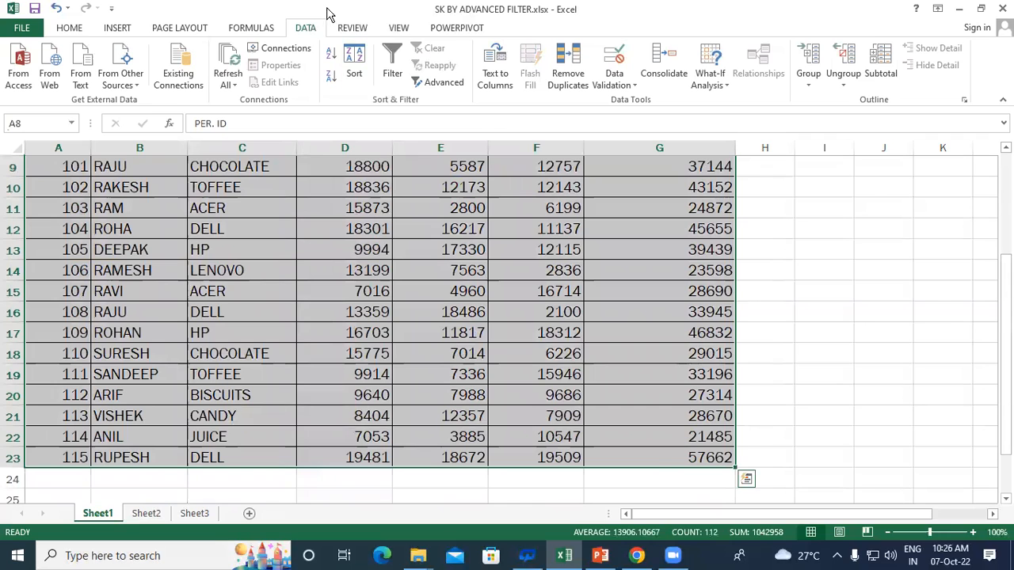
pyautogui.click(440, 83)
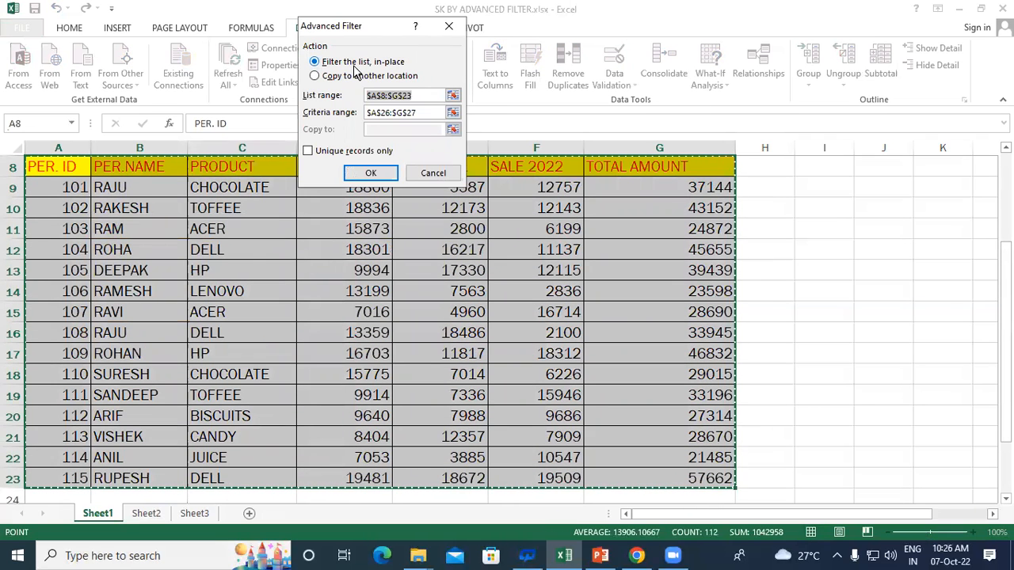
pyautogui.click(418, 95)
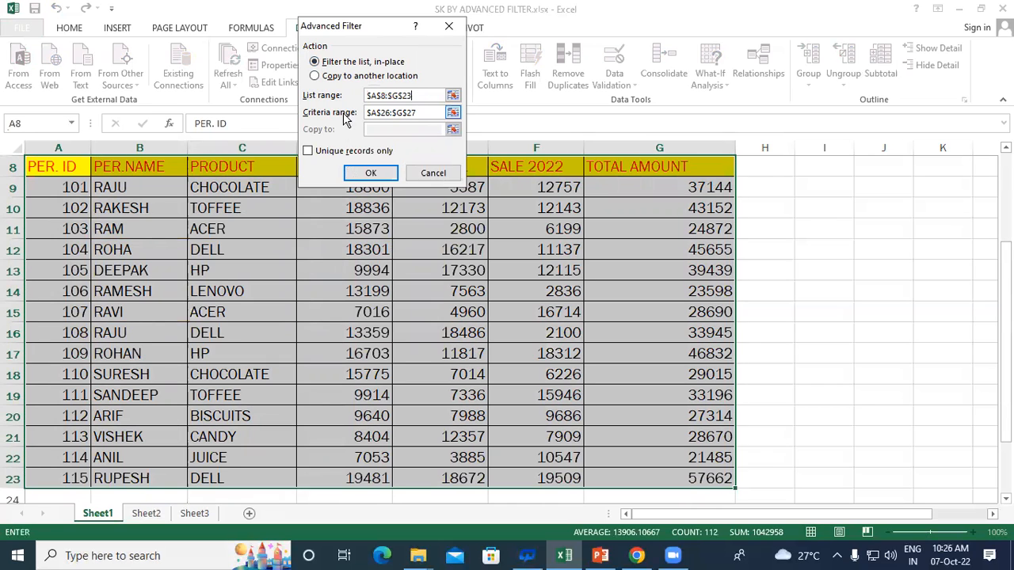
# - Replace the criteria range with A26:G27 and filter the list in place by person name and product
pyautogui.click(430, 113)
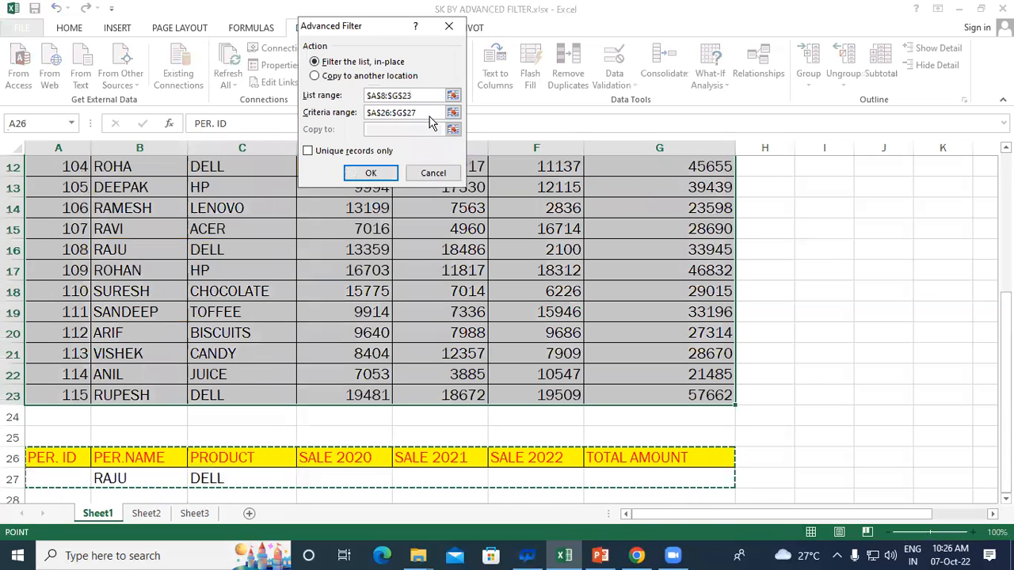
pyautogui.click(430, 114)
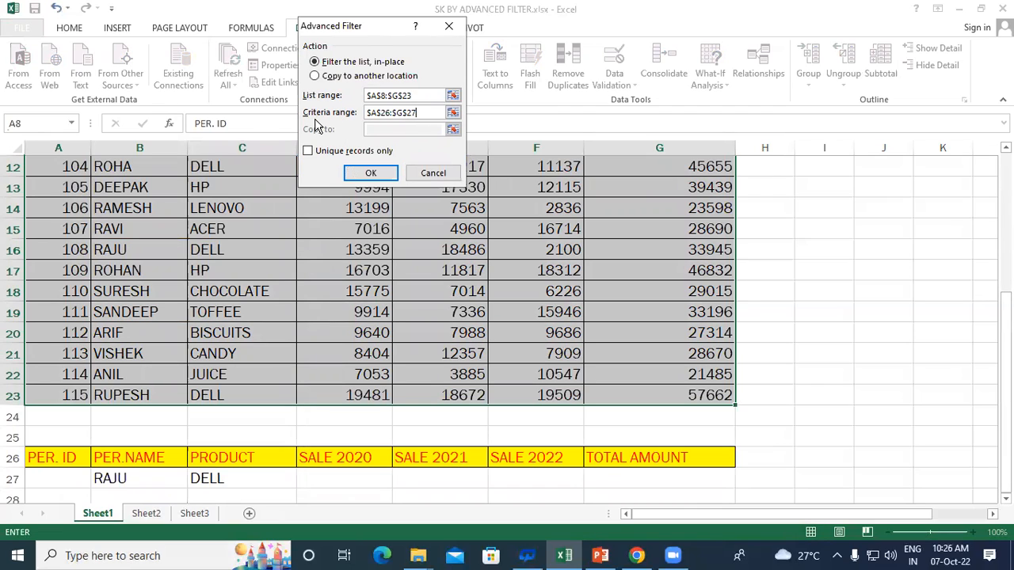
pyautogui.moveTo(428, 113); pyautogui.dragTo(342, 115)
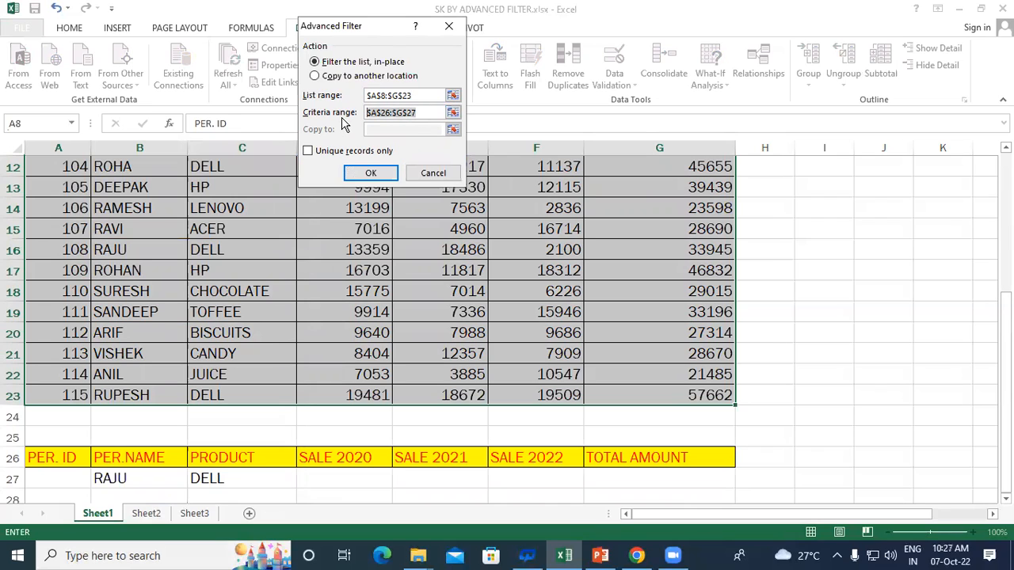
pyautogui.press('BackSpace')
pyautogui.scroll(-3, 168, 309)
pyautogui.moveTo(51, 267); pyautogui.dragTo(689, 285)
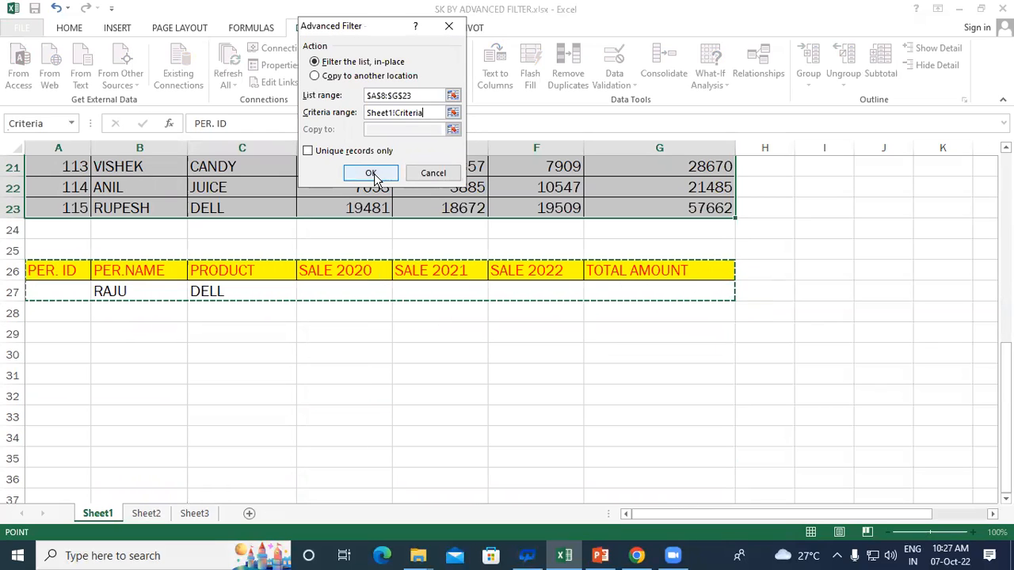
pyautogui.click(372, 174)
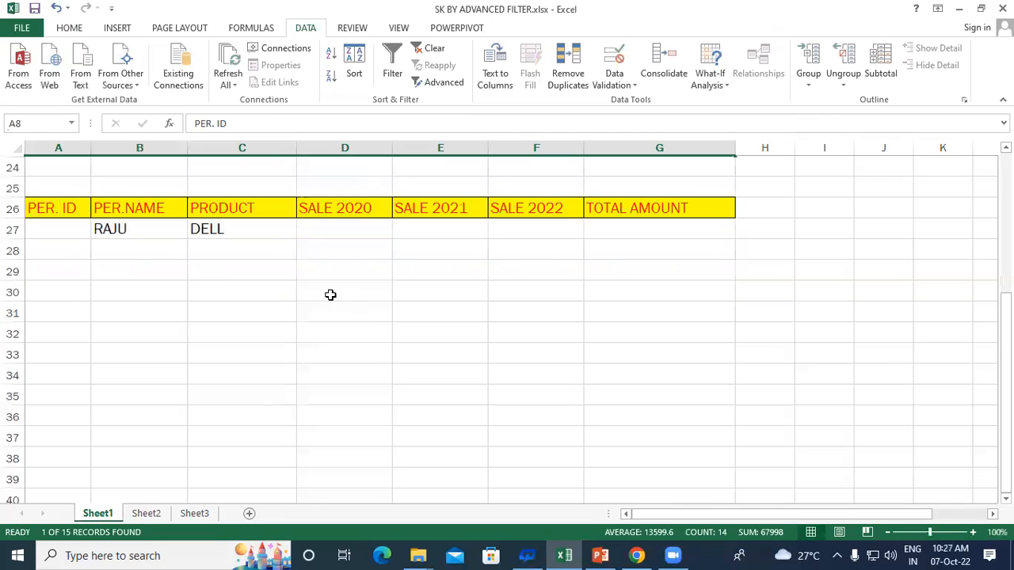
# - Undo the in-place filter and delete the name and product criteria from B27:C27
pyautogui.scroll(2, 330, 294)
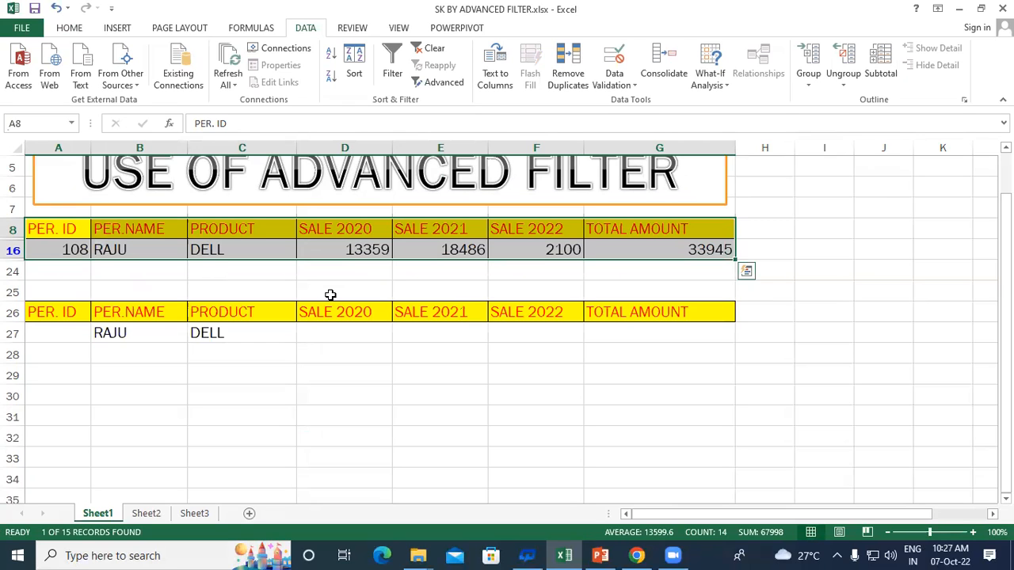
pyautogui.hotkey('ctrl', 'z')
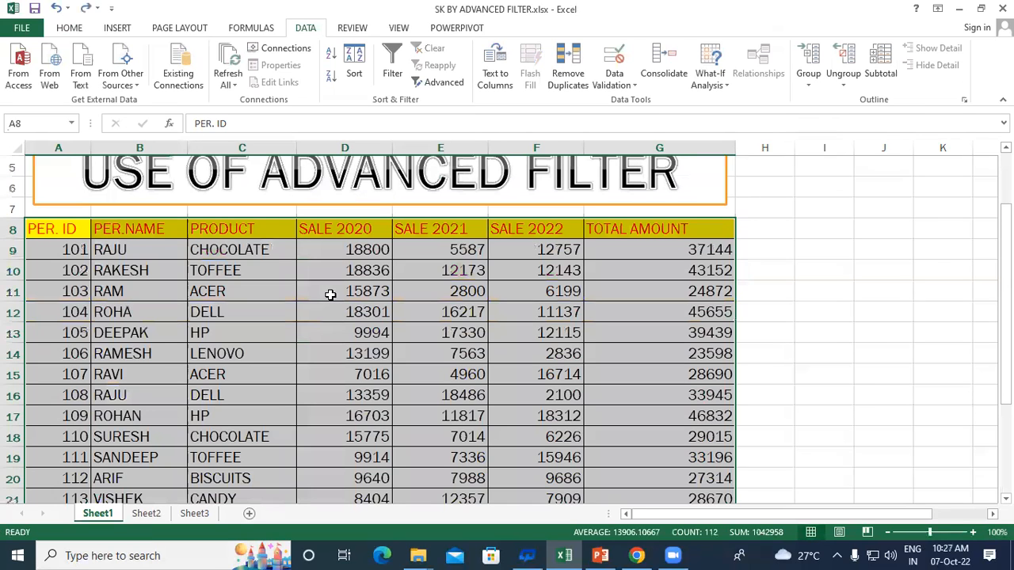
pyautogui.scroll(-5, 330, 294)
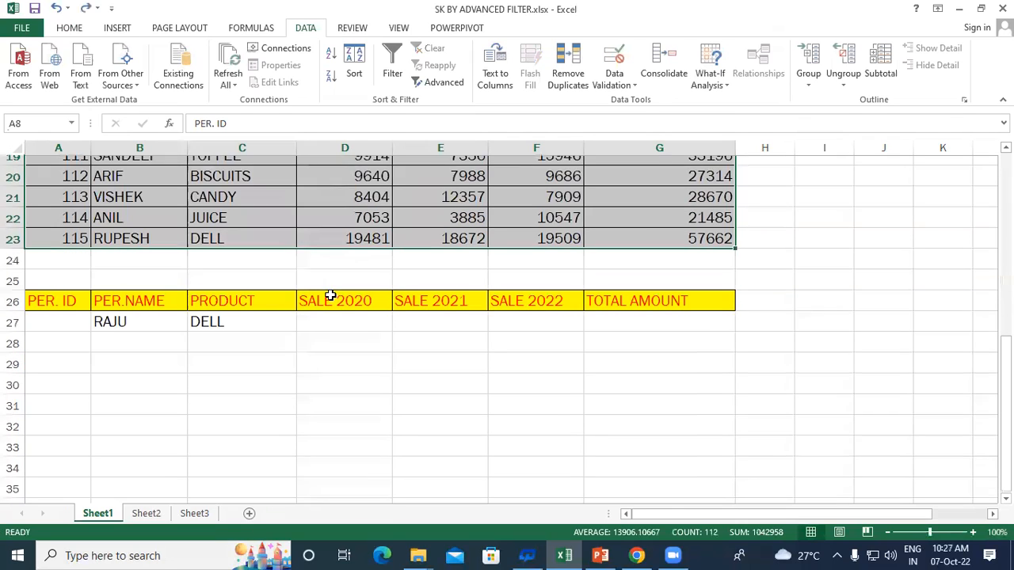
pyautogui.moveTo(163, 309); pyautogui.dragTo(218, 312)
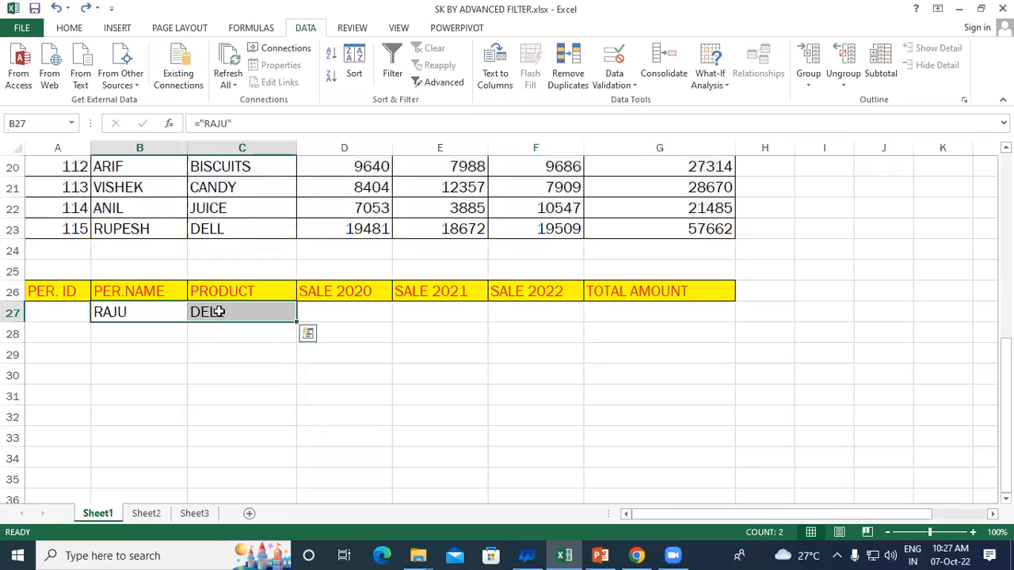
pyautogui.press('Delete')
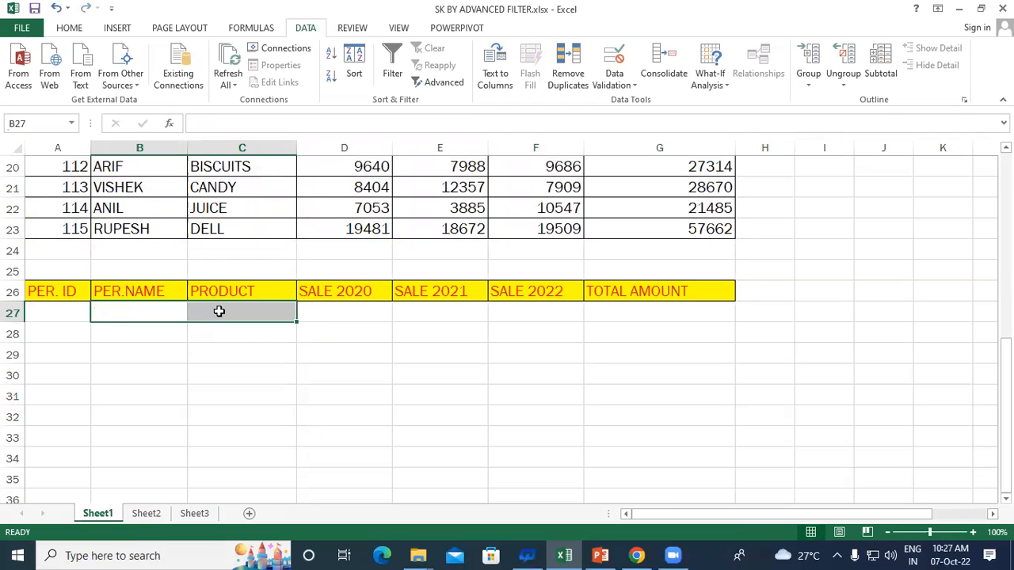
# - Review the SALE 2020 figures in the sales table, checking cells D13, D15 and D19 to D22 individually
pyautogui.click(369, 316)
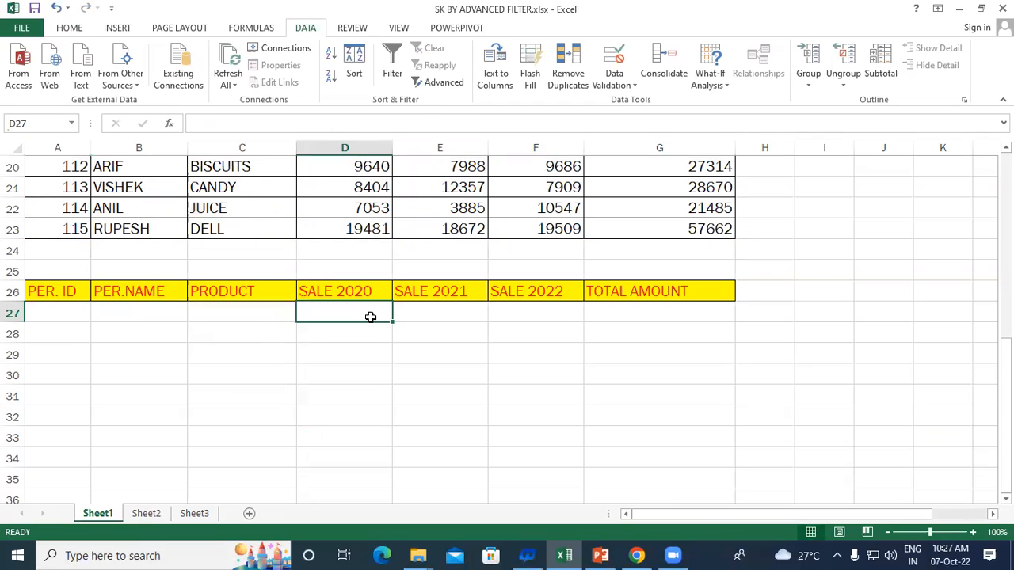
pyautogui.scroll(4, 370, 317)
pyautogui.scroll(-4, 370, 315)
pyautogui.scroll(4, 370, 316)
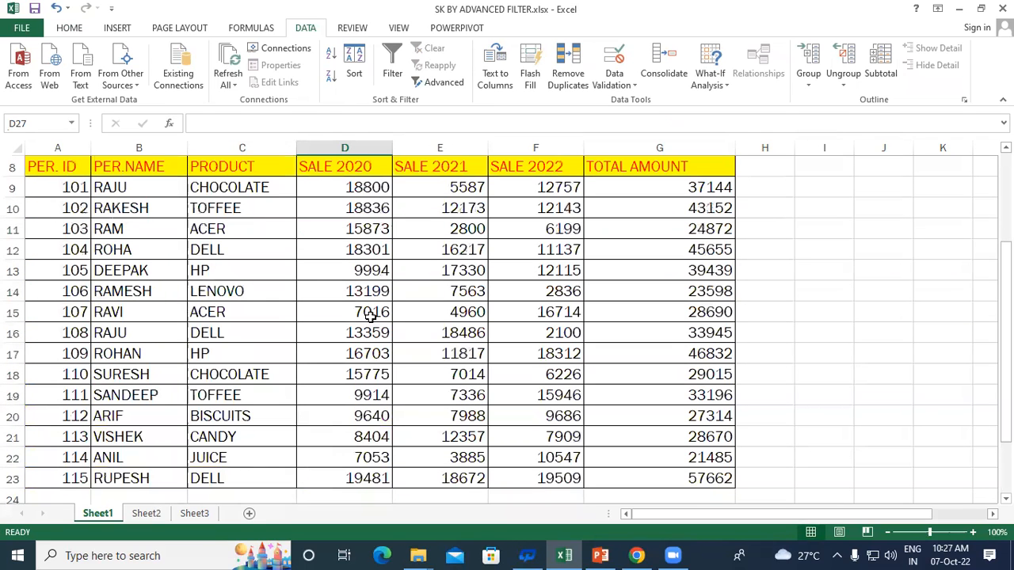
pyautogui.scroll(-4, 370, 315)
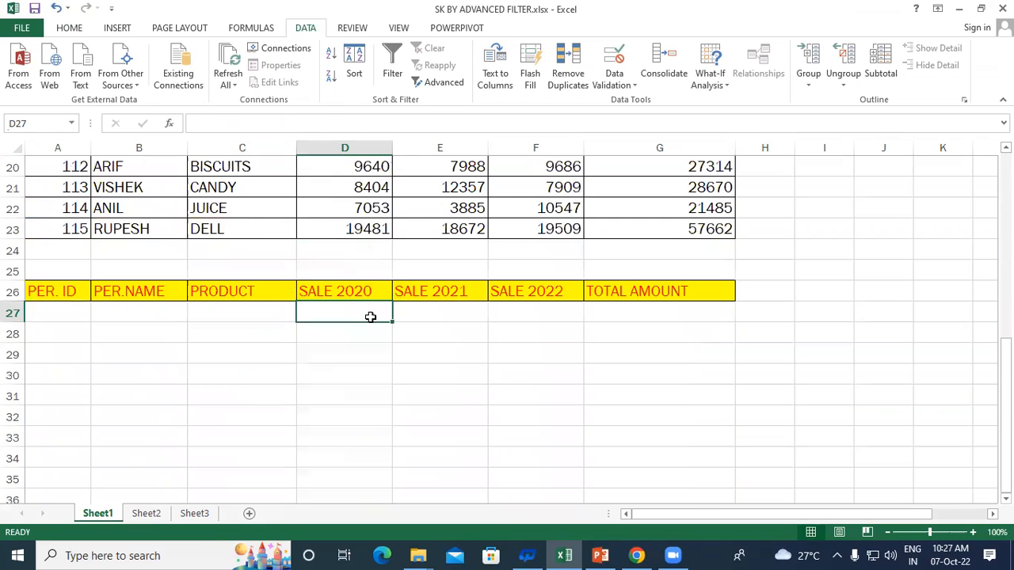
pyautogui.scroll(5, 370, 316)
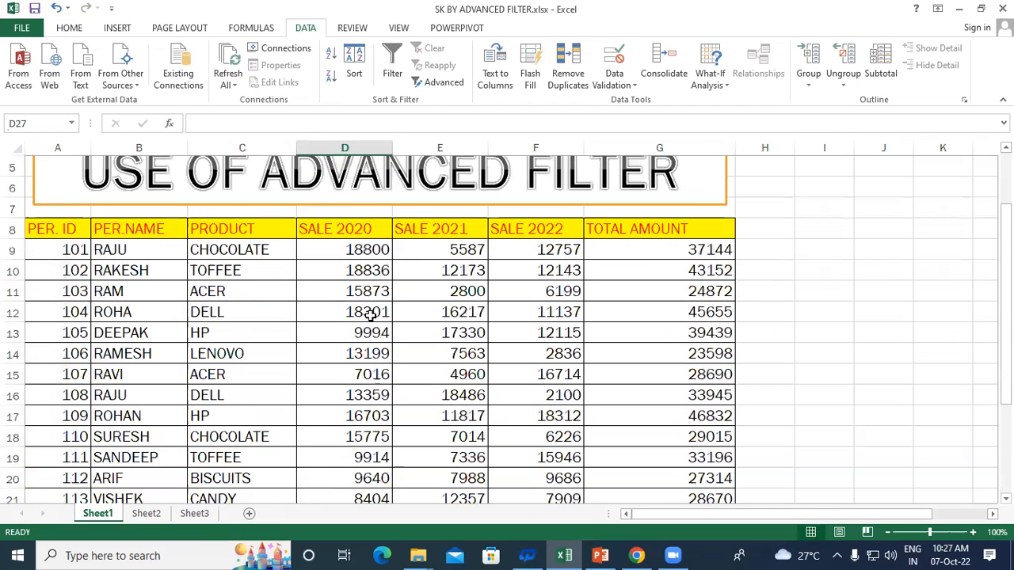
pyautogui.scroll(-3, 339, 333)
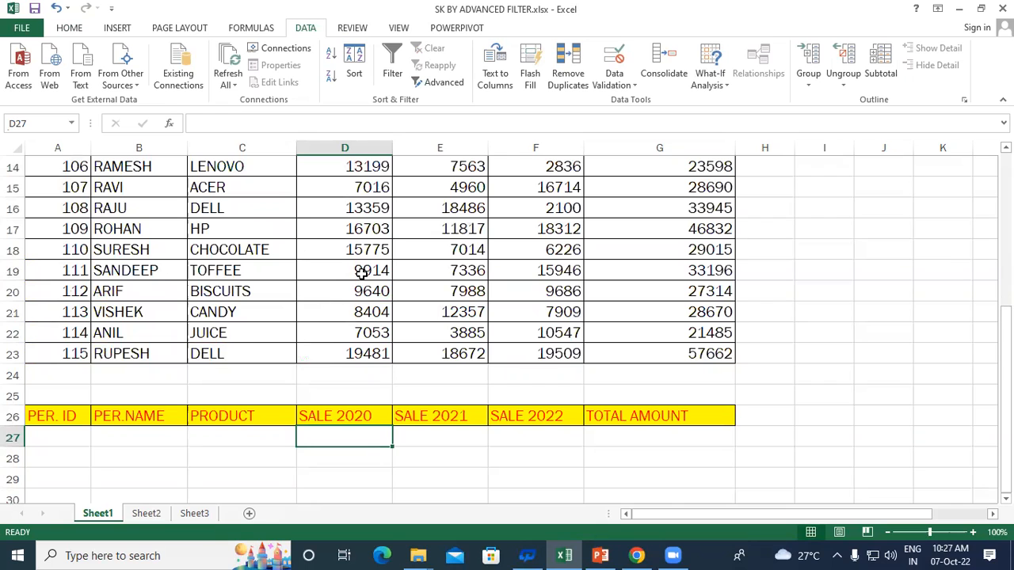
pyautogui.scroll(2, 363, 271)
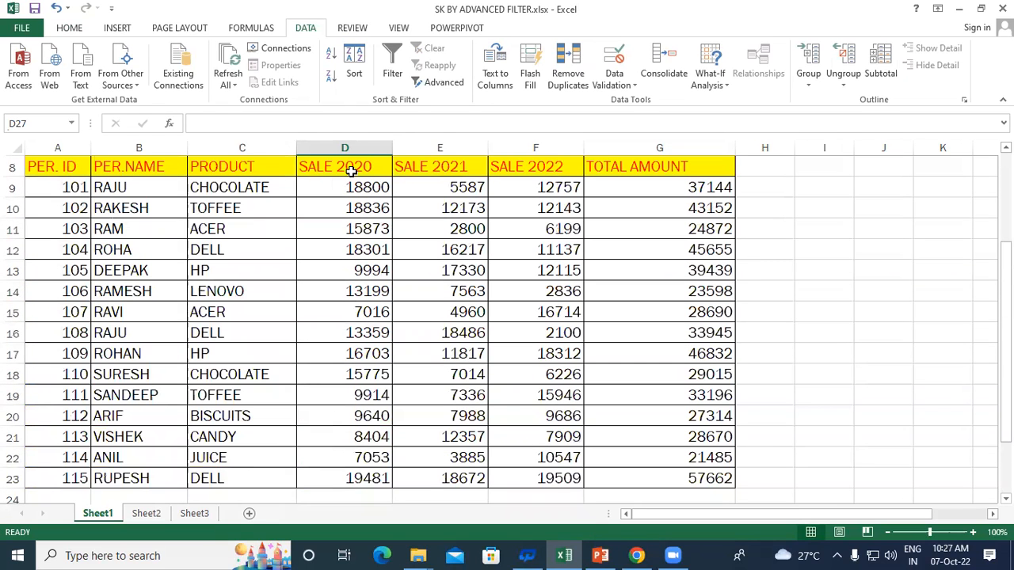
pyautogui.click(354, 270)
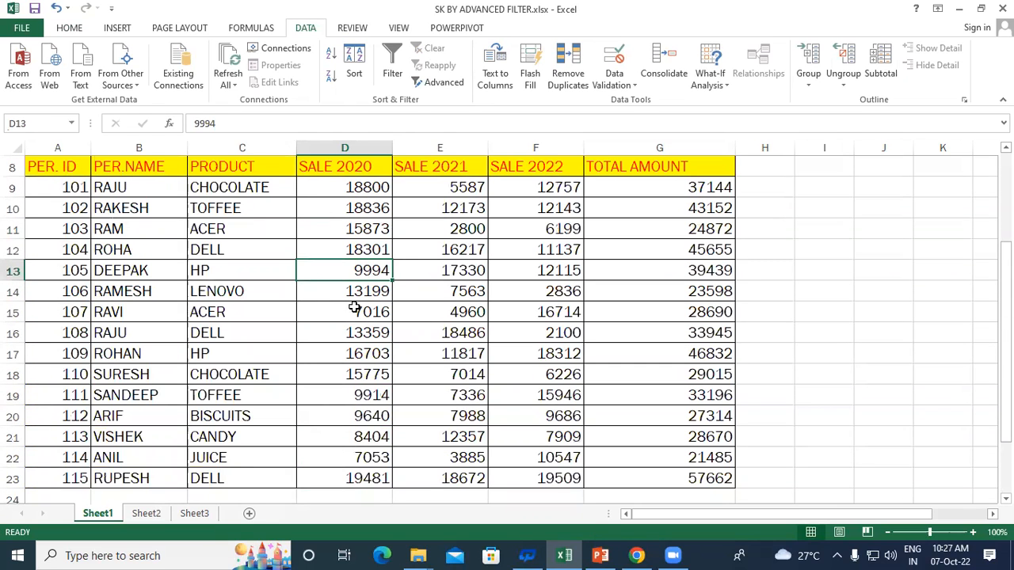
pyautogui.click(354, 308)
pyautogui.click(354, 396)
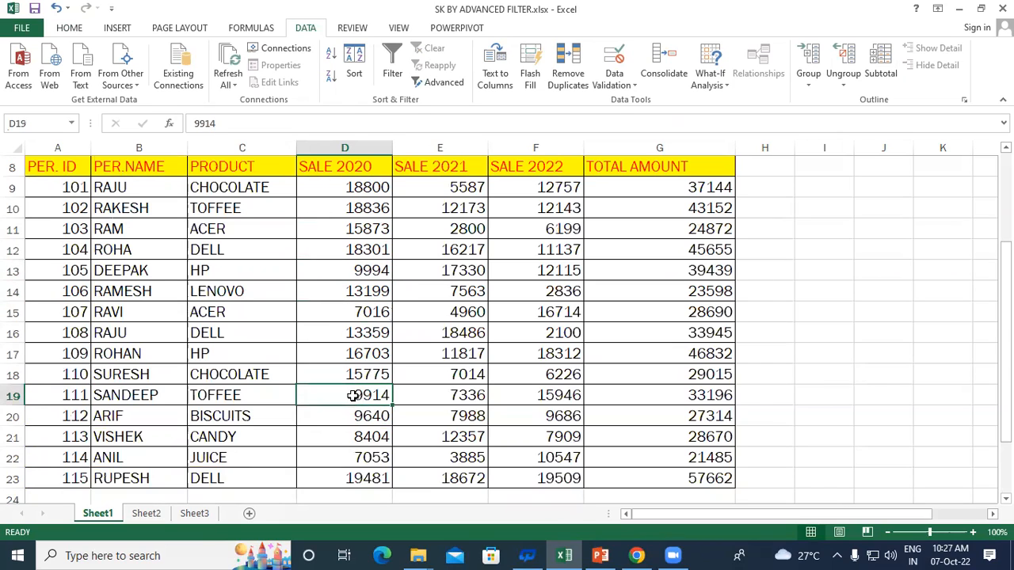
pyautogui.click(357, 417)
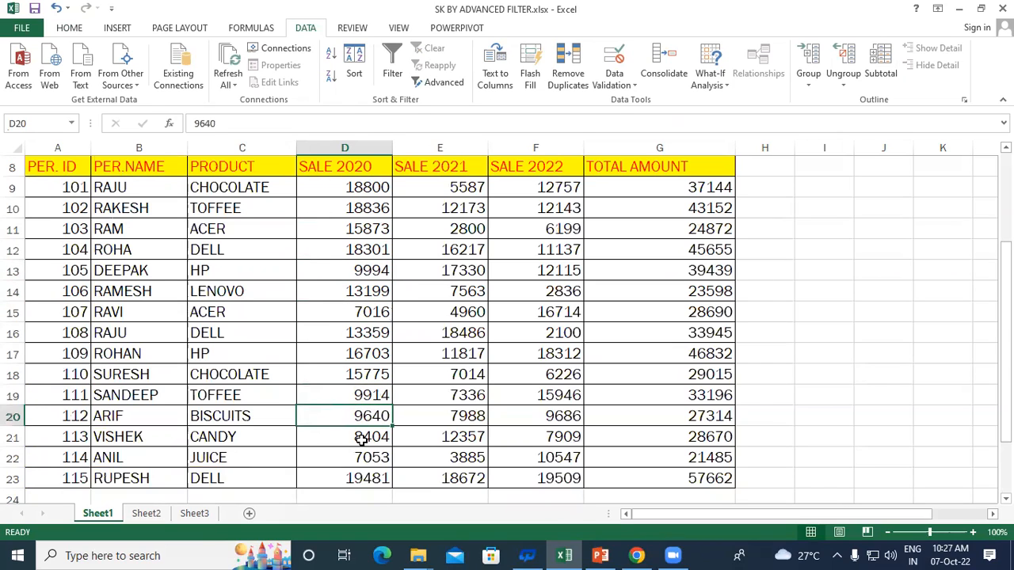
pyautogui.click(361, 439)
pyautogui.click(362, 457)
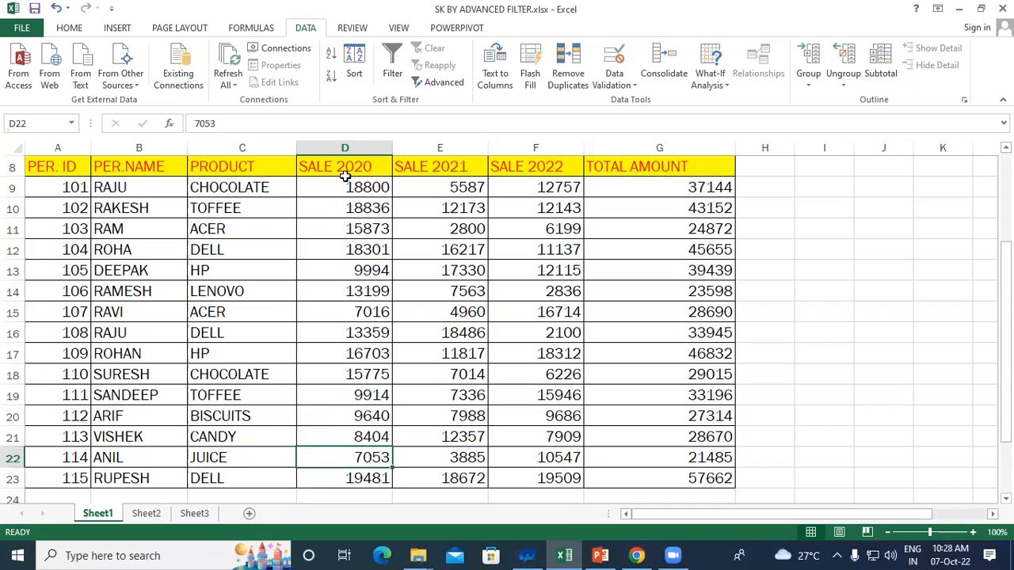
# - Enter the criterion ">=10000", including the quotation marks, in D27 under the copied SALE 2020 heading
pyautogui.scroll(-4, 341, 194)
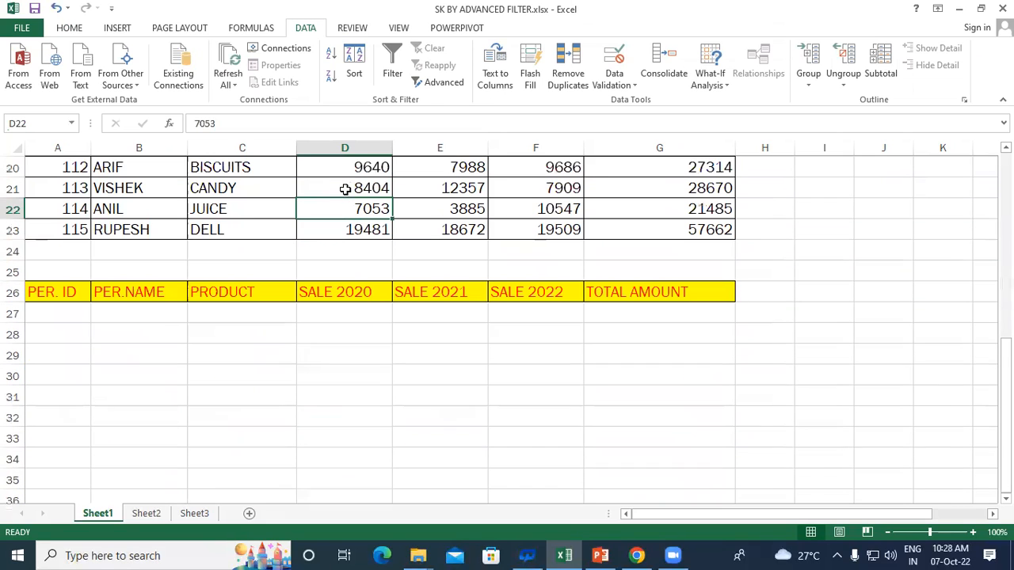
pyautogui.click(327, 315)
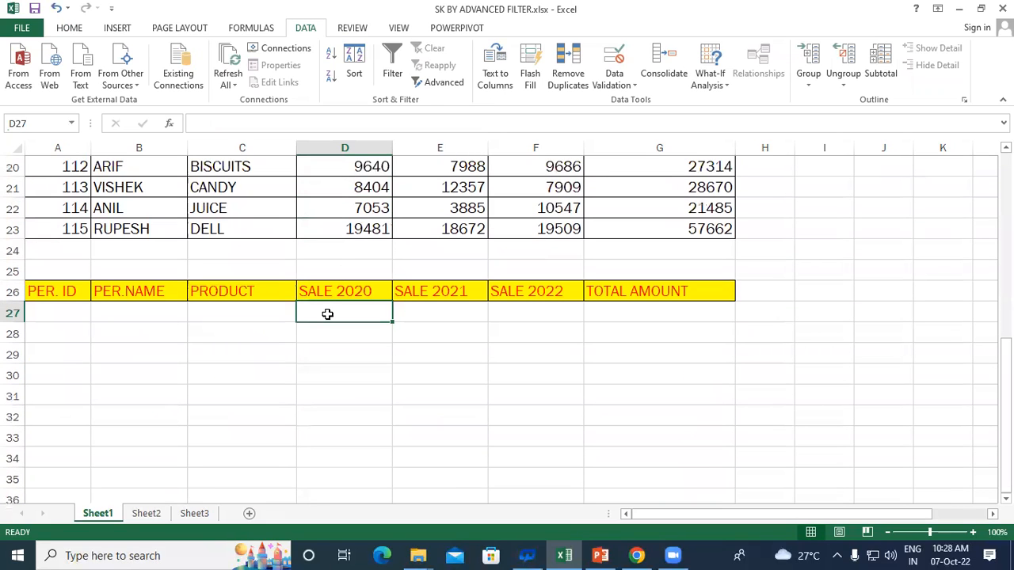
pyautogui.write('"')
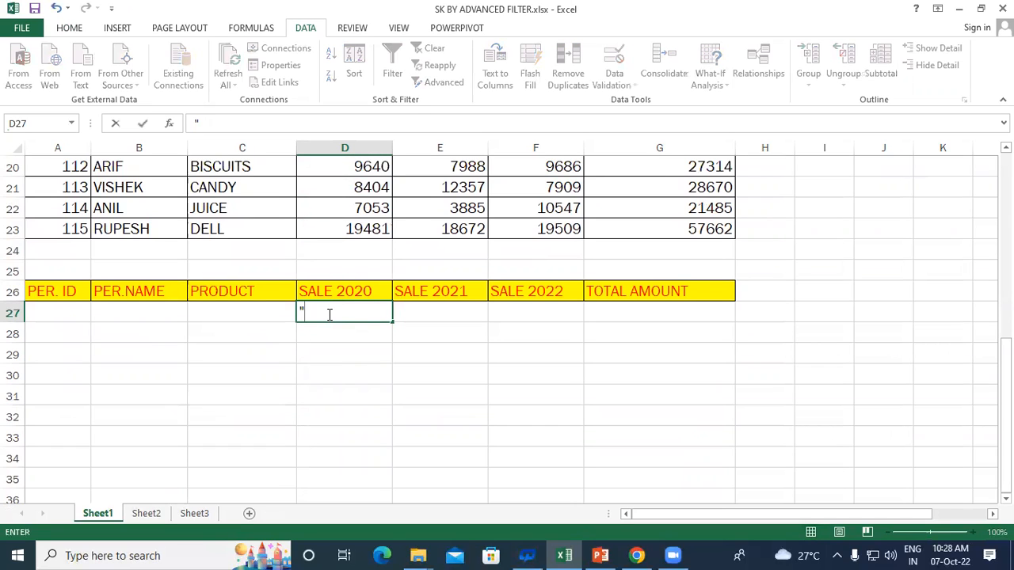
pyautogui.write('>=10000"')
pyautogui.hotkey('ctrl', 'Return')
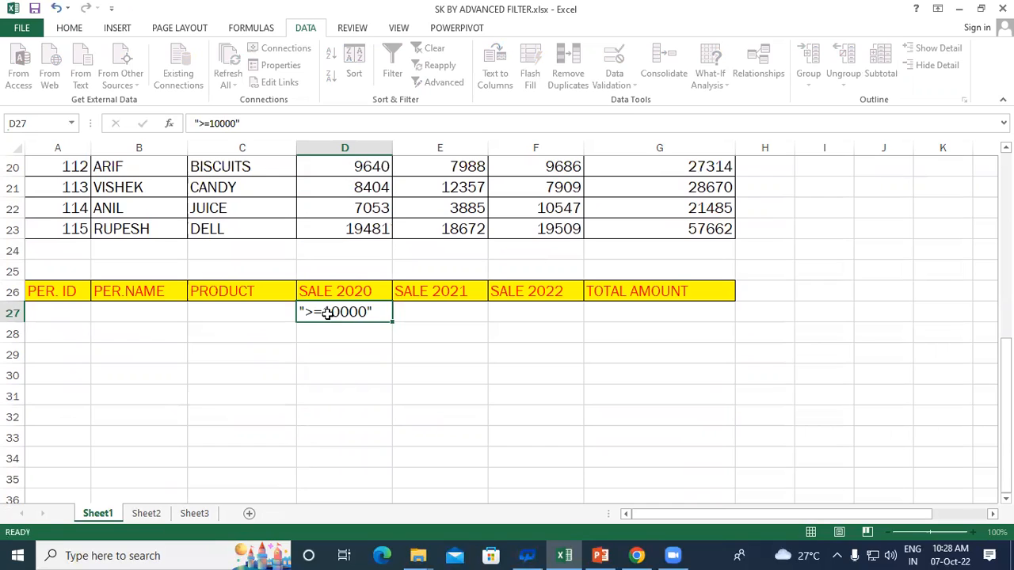
pyautogui.press('Return')
# - Turn the quoted criterion in D27 into the formula =">=10000" by adding a leading equals sign
pyautogui.click(297, 310)
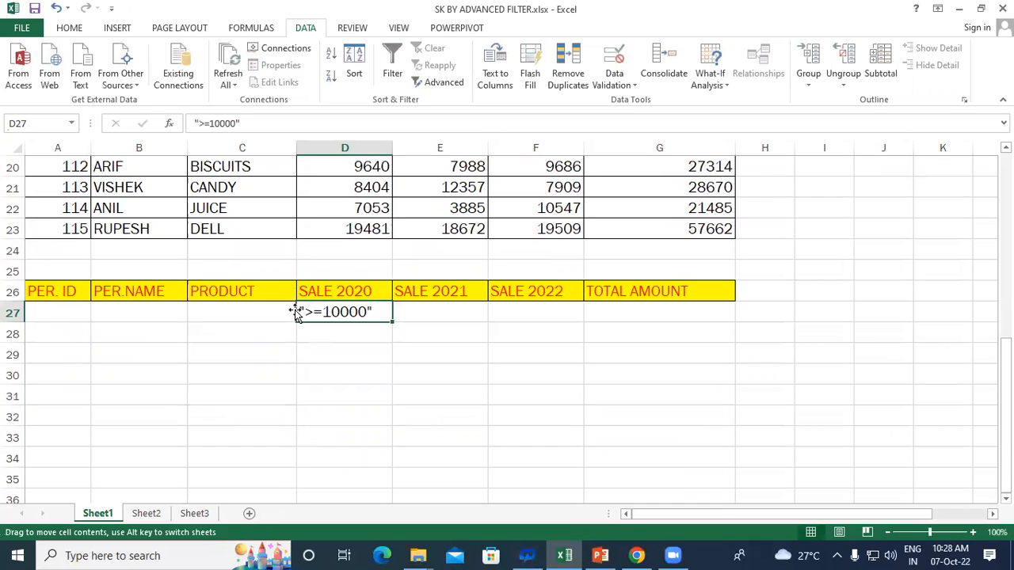
pyautogui.doubleClick(300, 313)
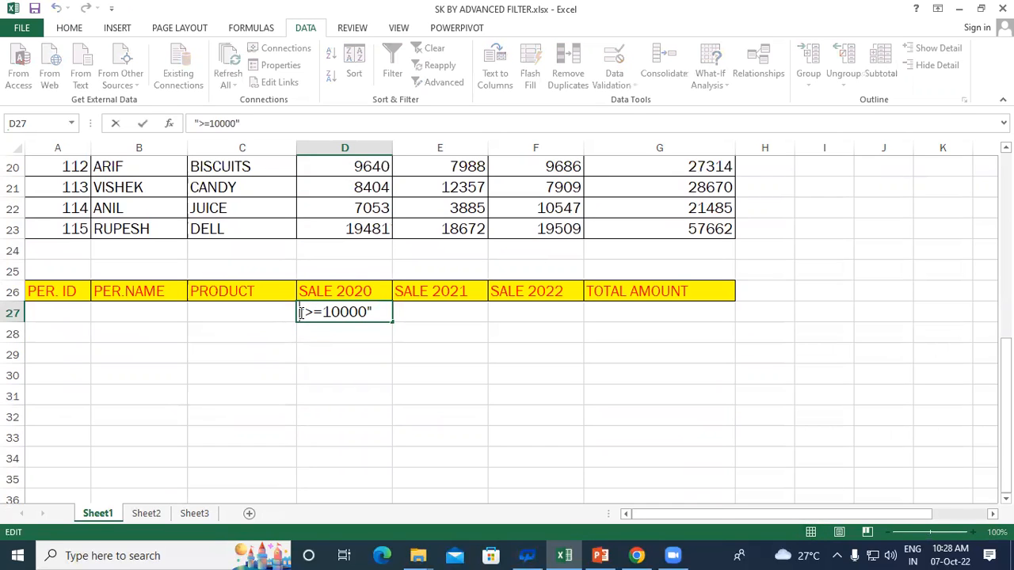
pyautogui.write('=')
pyautogui.press('Return')
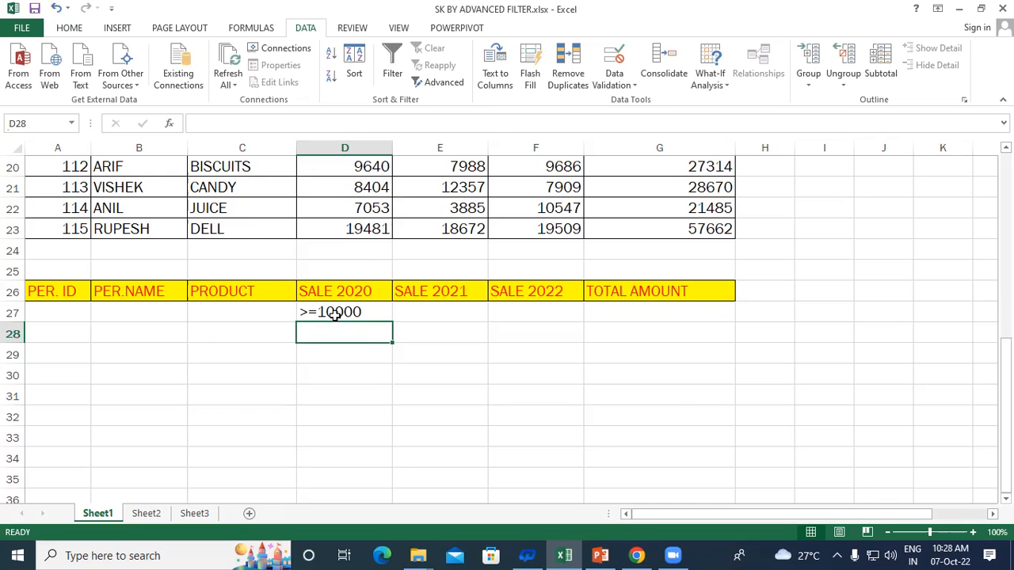
# - Filter the sales table A8:G23 in place with Advanced Filter, using A26:G27 as the criteria range
pyautogui.scroll(5, 335, 312)
pyautogui.moveTo(41, 228); pyautogui.dragTo(634, 452)
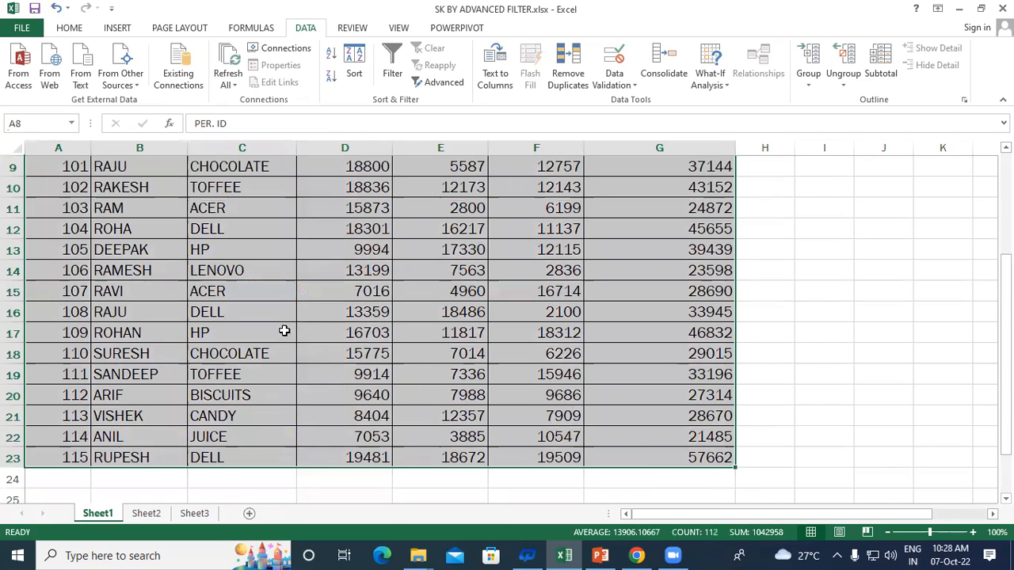
pyautogui.click(447, 84)
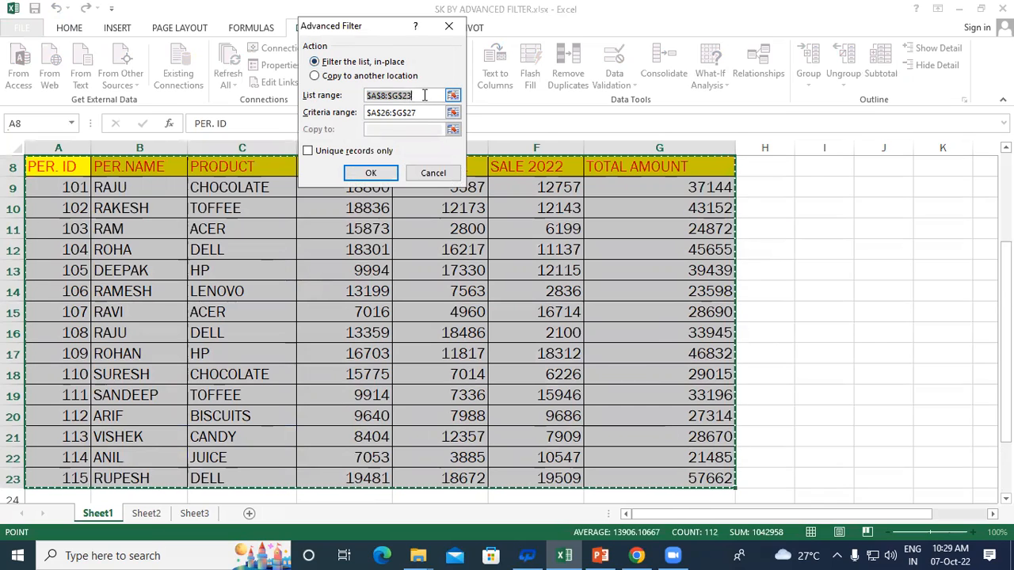
pyautogui.click(423, 95)
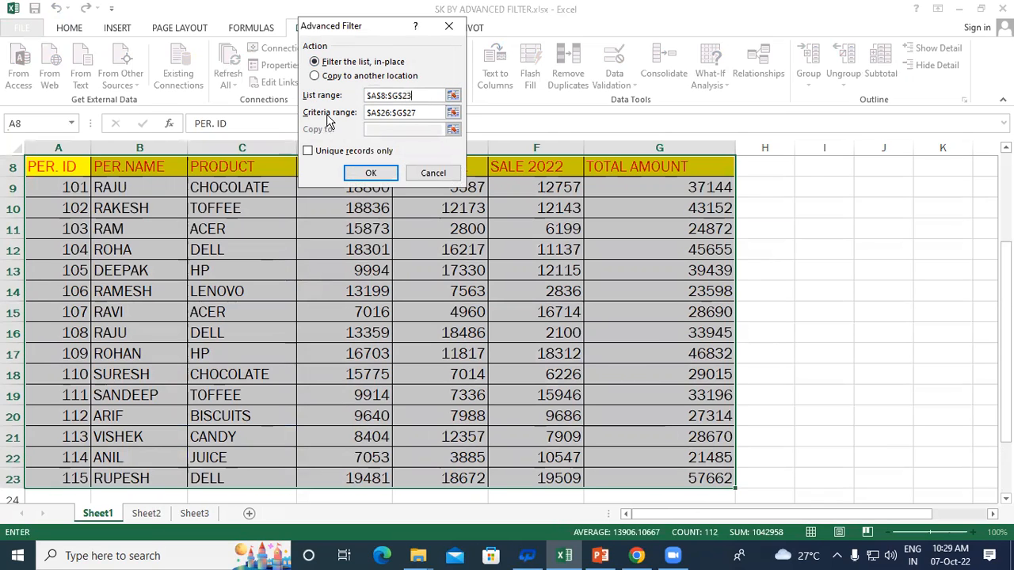
pyautogui.moveTo(423, 112); pyautogui.dragTo(343, 112)
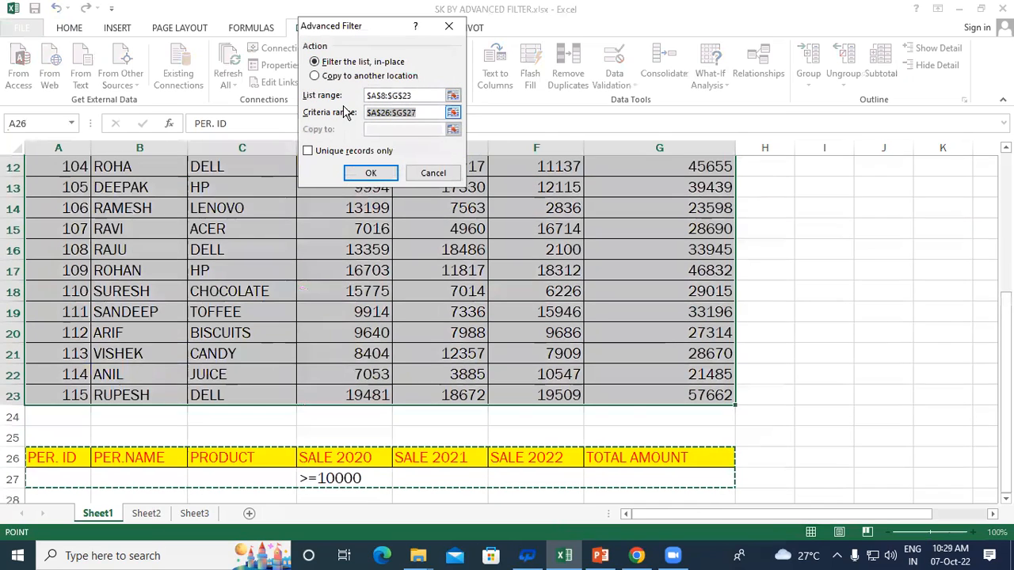
pyautogui.press('BackSpace')
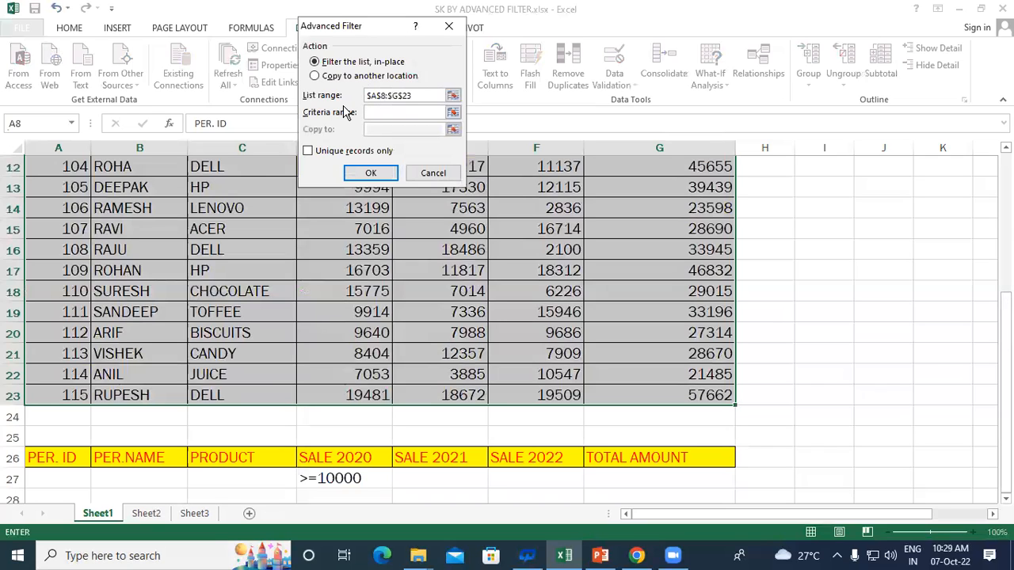
pyautogui.scroll(-2, 191, 212)
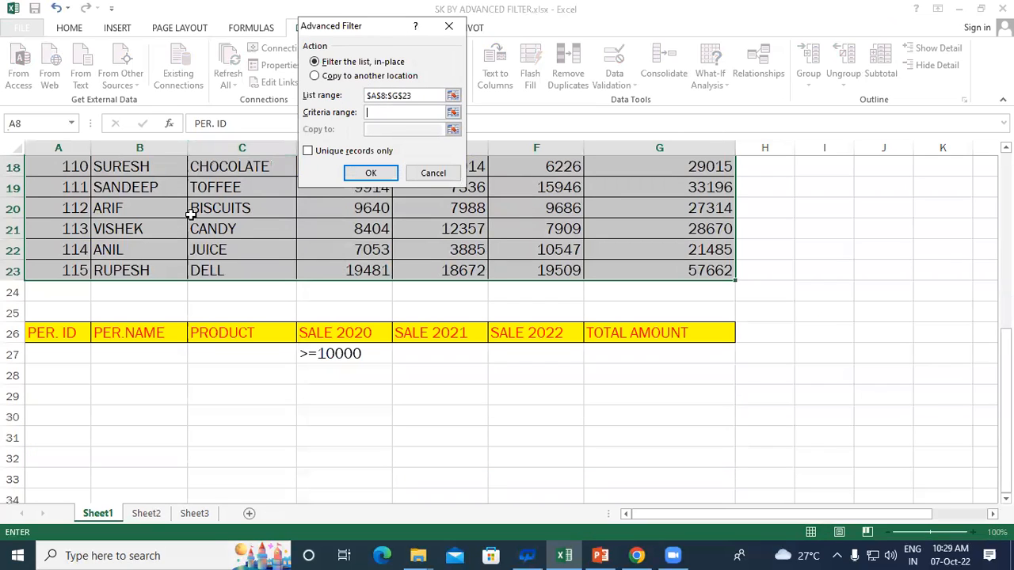
pyautogui.moveTo(68, 333); pyautogui.dragTo(650, 355)
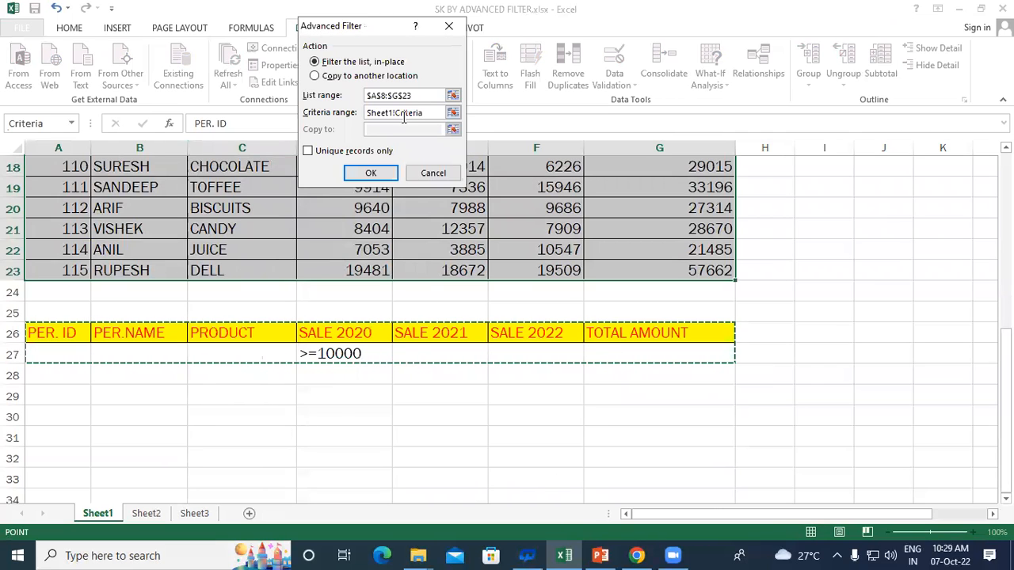
pyautogui.click(370, 173)
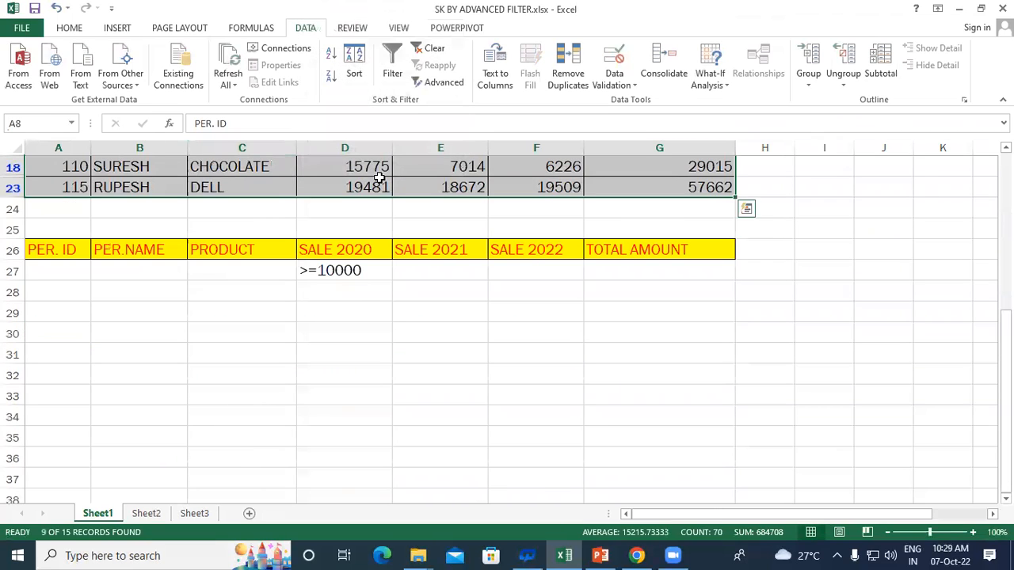
pyautogui.scroll(4, 407, 373)
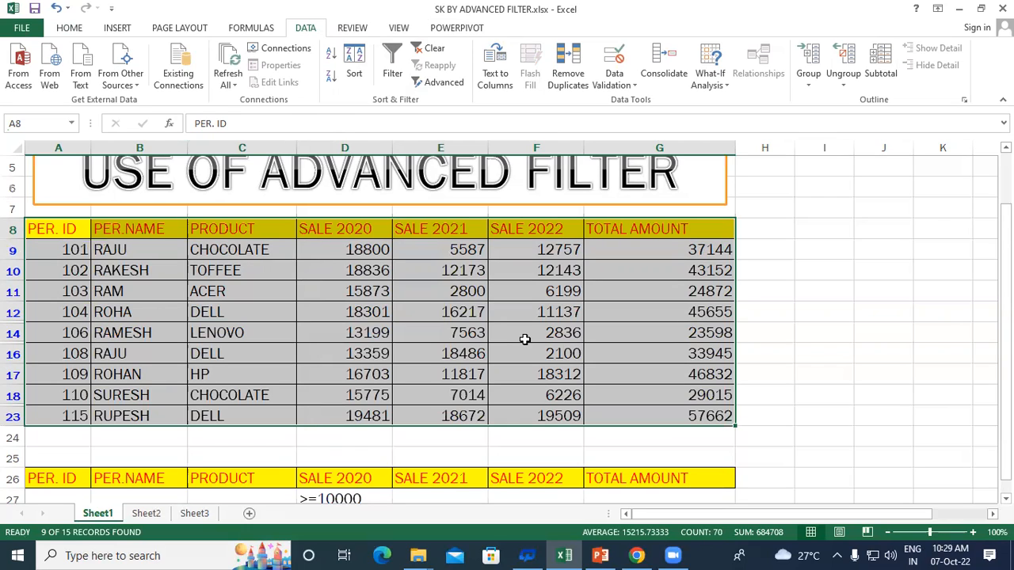
# - Clear the in-place SALE 2020 filter from the sales table
pyautogui.click(429, 48)
pyautogui.scroll(-5, 82, 167)
pyautogui.scroll(5, 107, 226)
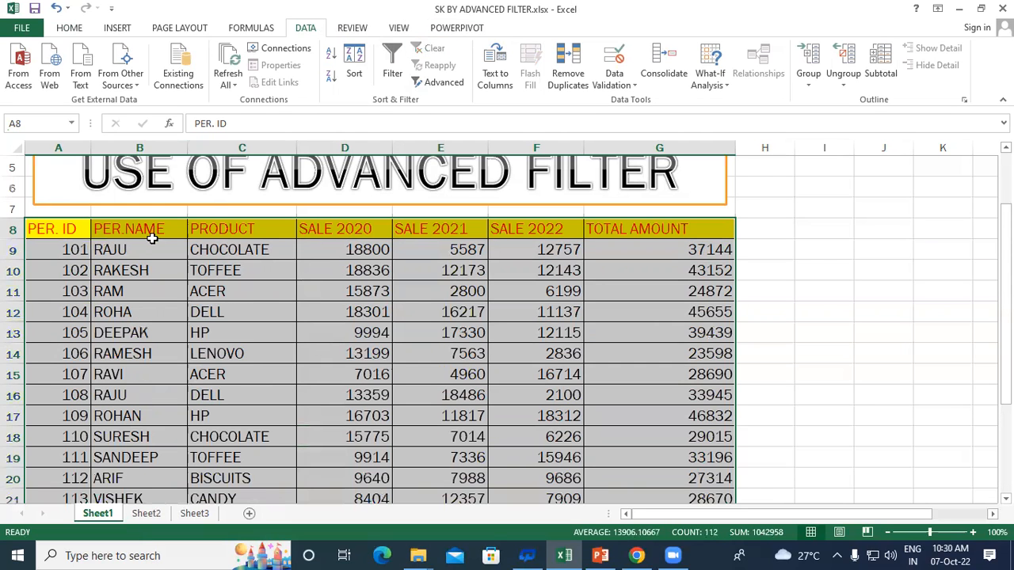
pyautogui.scroll(-10, 398, 270)
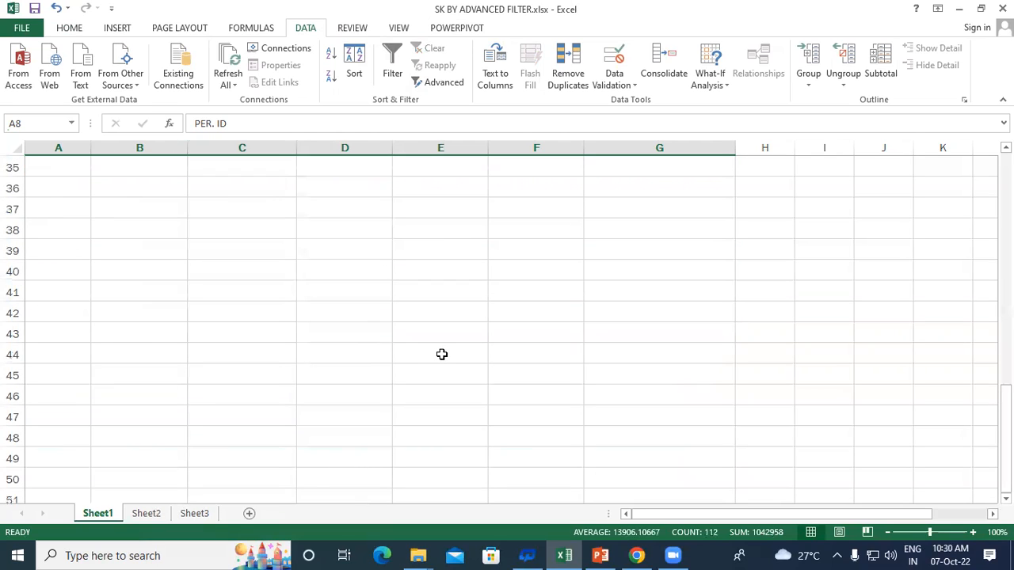
pyautogui.scroll(6, 441, 353)
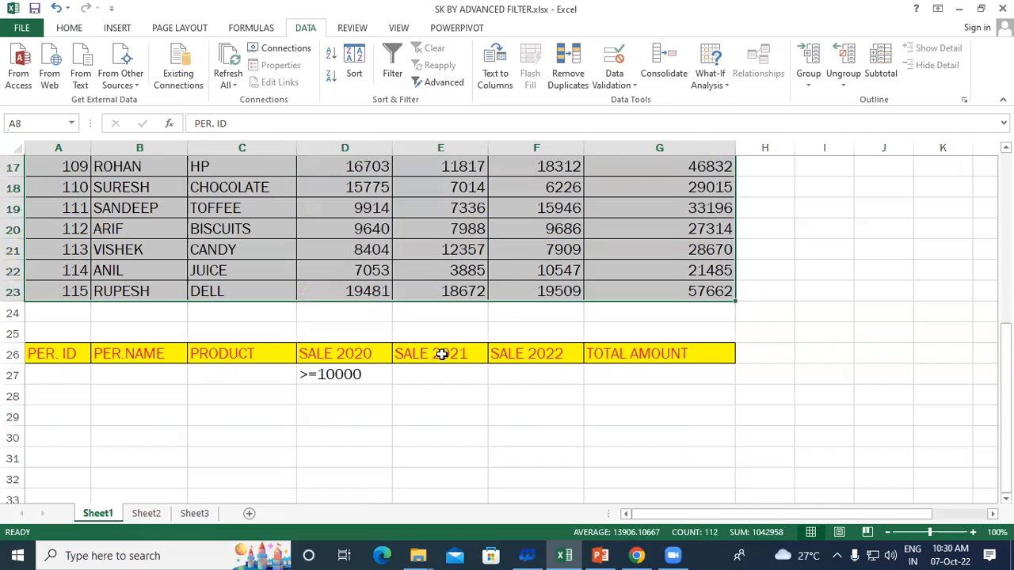
# - Set Advanced Filter to copy to another location, with list range A8:G23 and A26:G27 reselected as the criteria range
pyautogui.scroll(5, 441, 354)
pyautogui.click(439, 78)
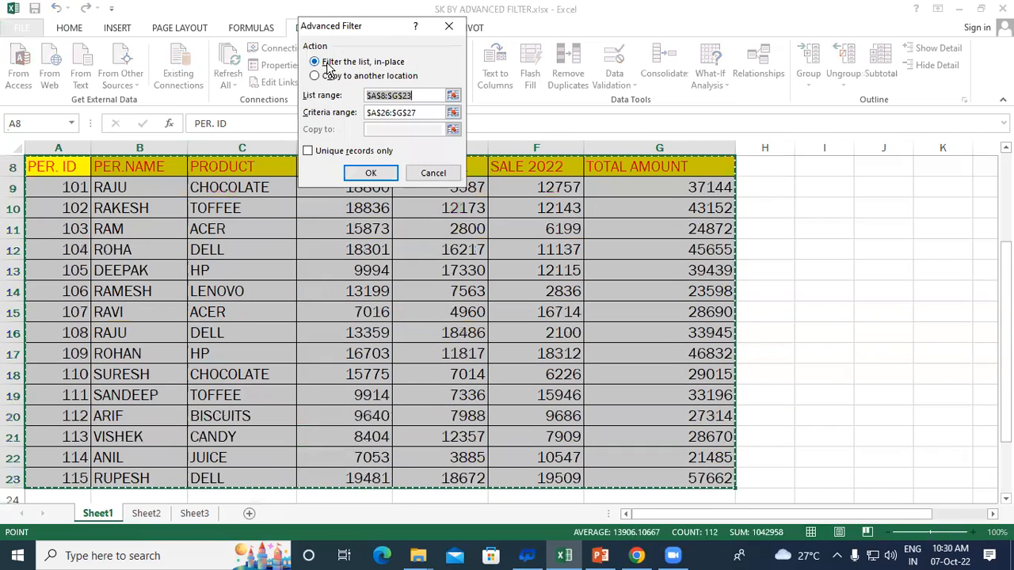
pyautogui.click(314, 76)
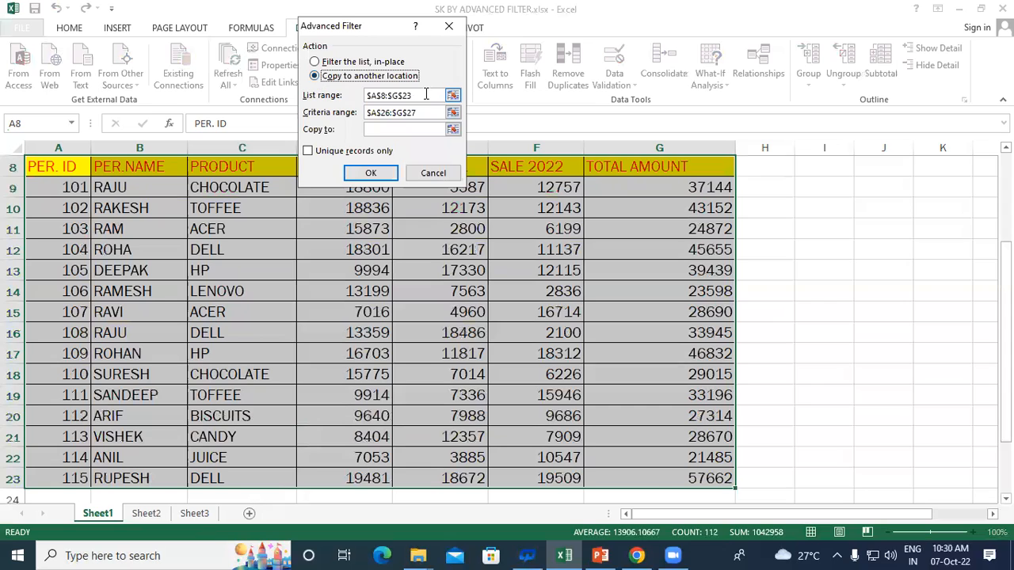
pyautogui.click(426, 95)
pyautogui.click(425, 116)
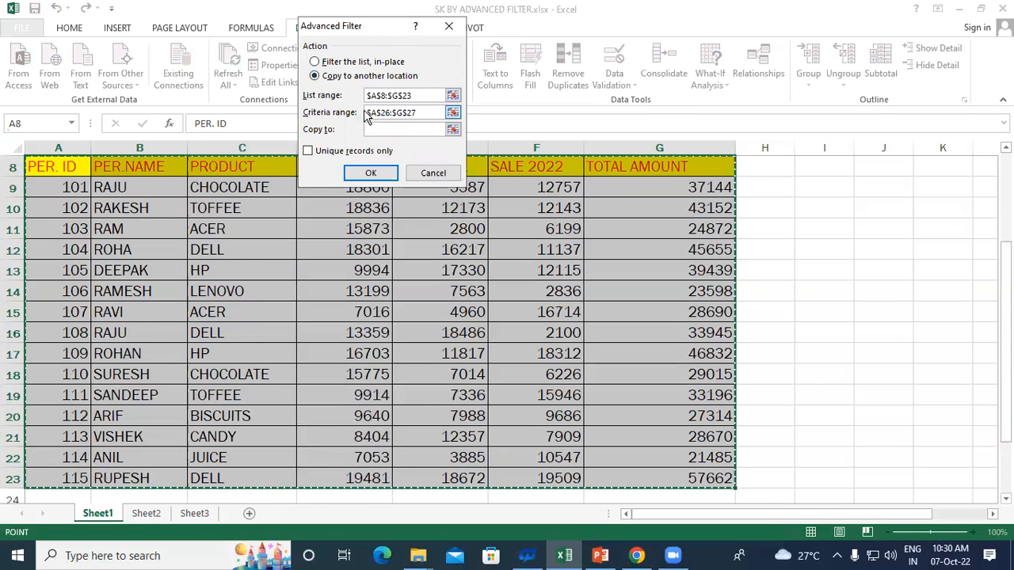
pyautogui.moveTo(425, 116); pyautogui.dragTo(338, 117)
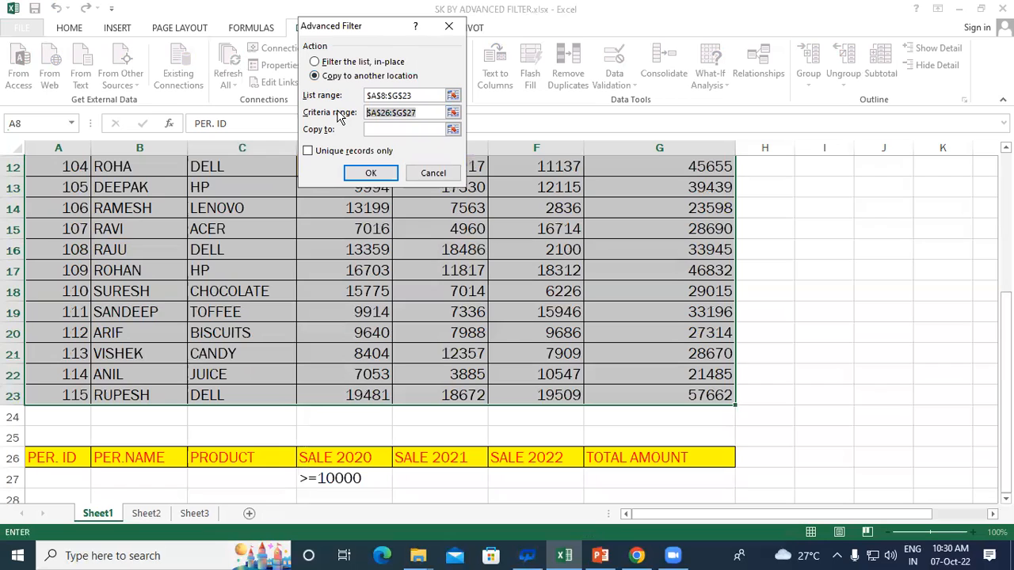
pyautogui.press('BackSpace')
pyautogui.scroll(-2, 276, 237)
pyautogui.moveTo(43, 328); pyautogui.dragTo(687, 349)
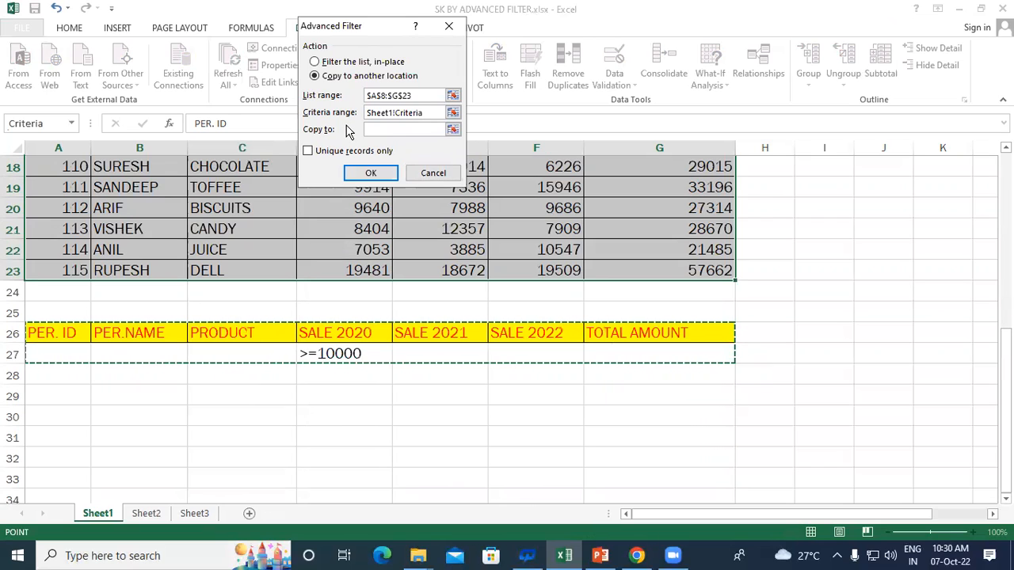
# - Set A29 on Sheet1 as the copy destination and extract the matching records there
pyautogui.click(388, 129)
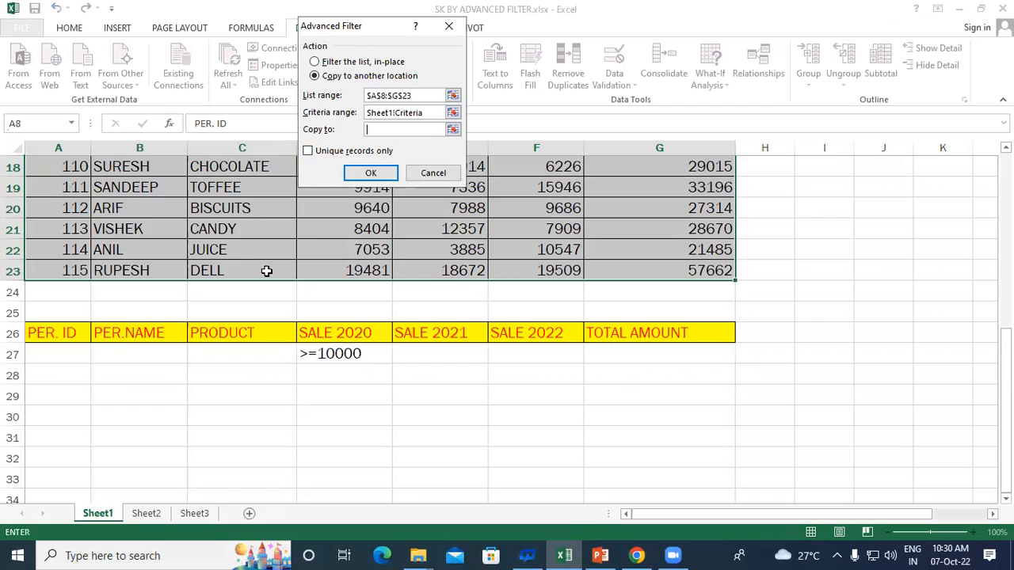
pyautogui.scroll(-3, 81, 282)
pyautogui.scroll(2, 74, 203)
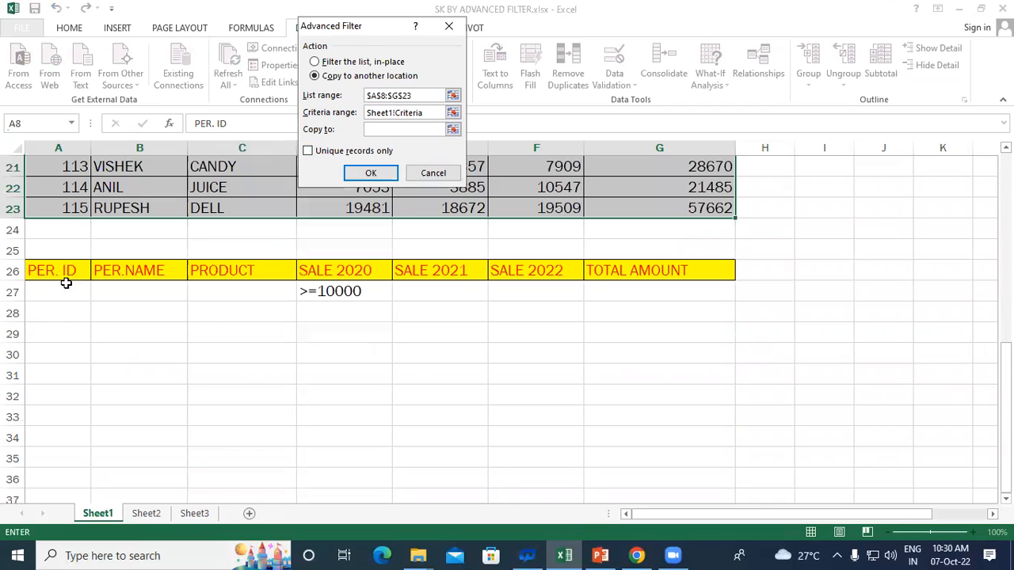
pyautogui.click(65, 329)
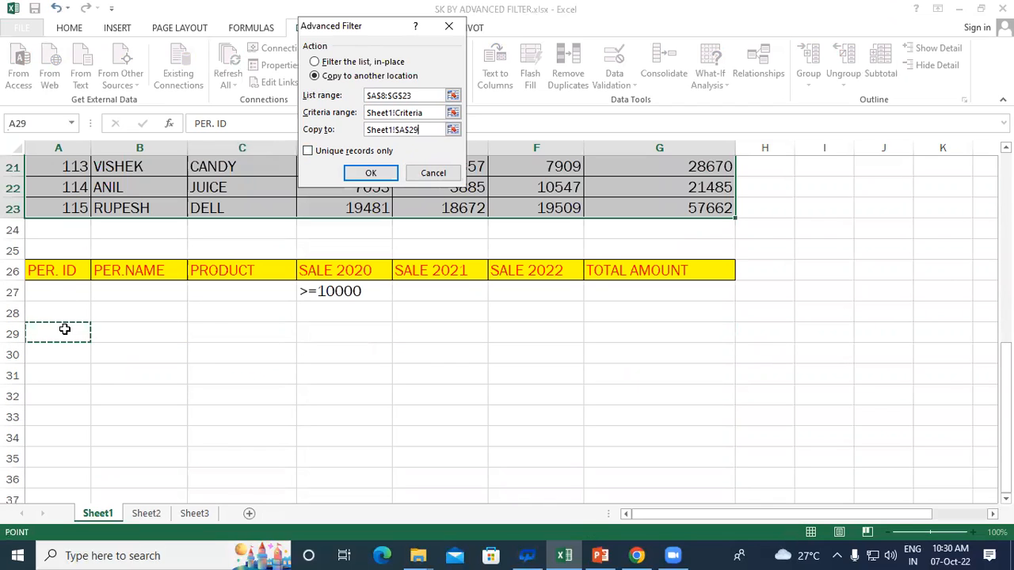
pyautogui.click(371, 174)
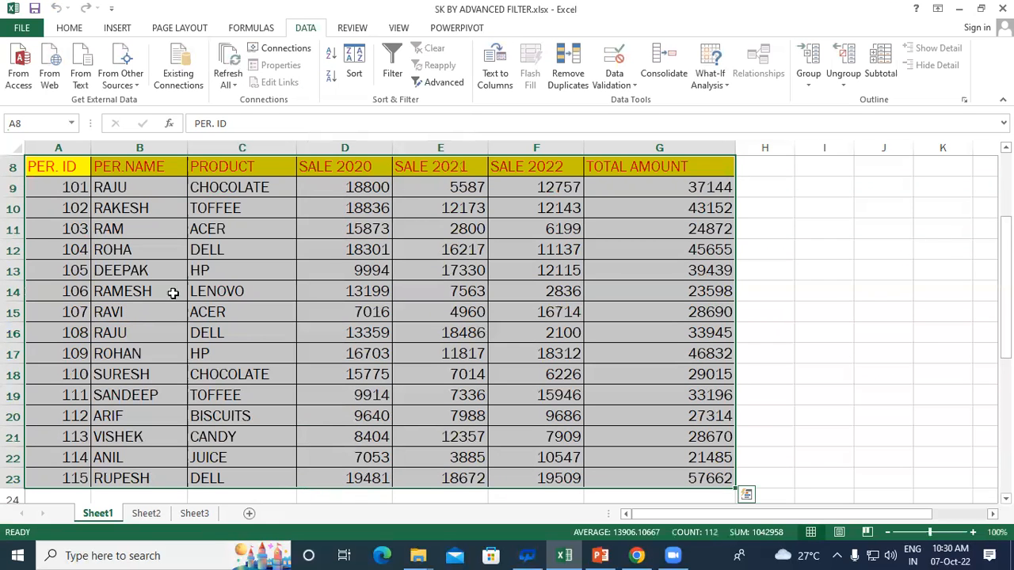
pyautogui.scroll(-6, 145, 269)
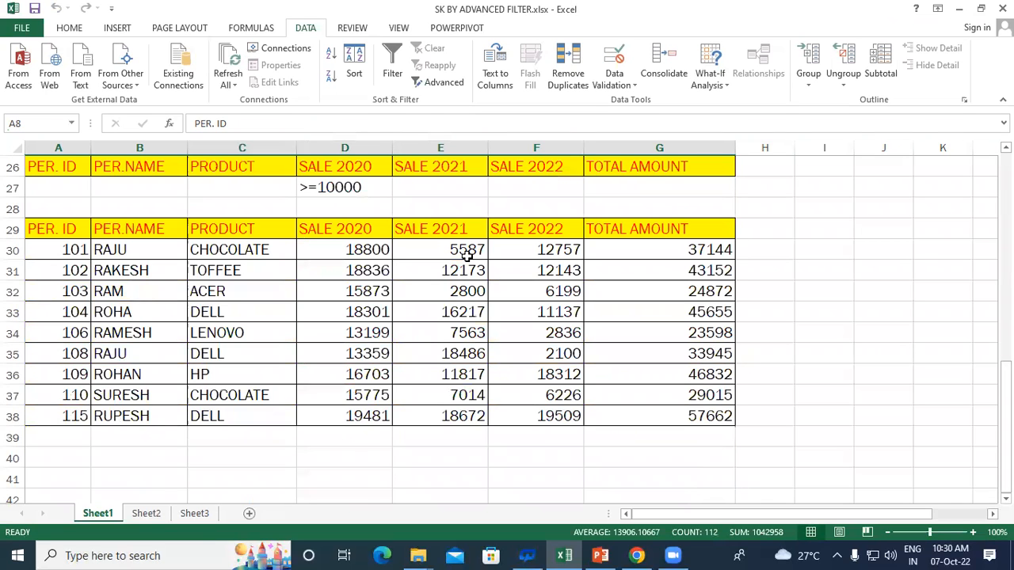
pyautogui.scroll(8, 468, 253)
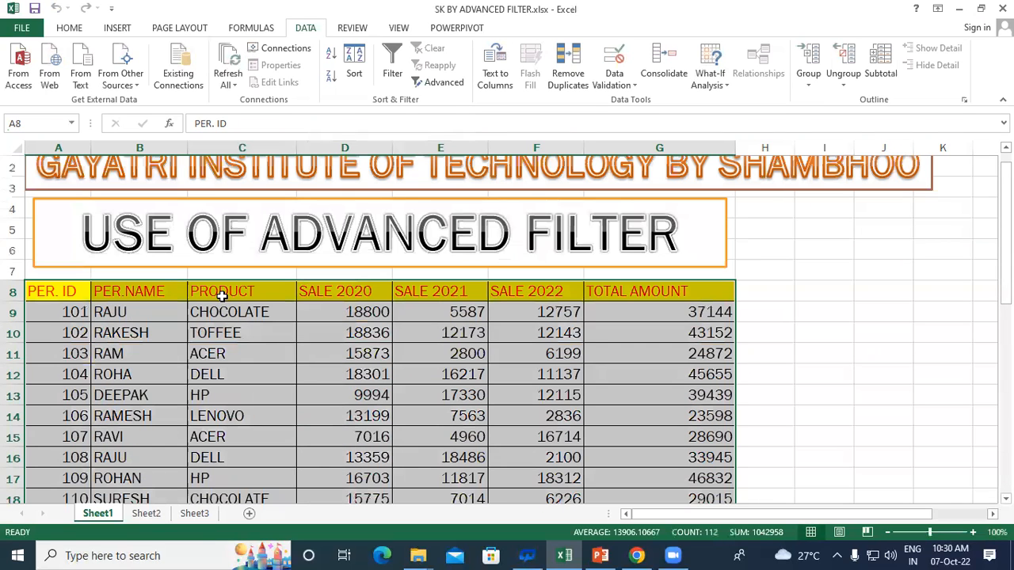
# - Examine the PRODUCT column for repeated entries, checking the CHOCOLATE cells C9 and C18 and the DELL cells C12, C16 and C23
pyautogui.scroll(-8, 223, 296)
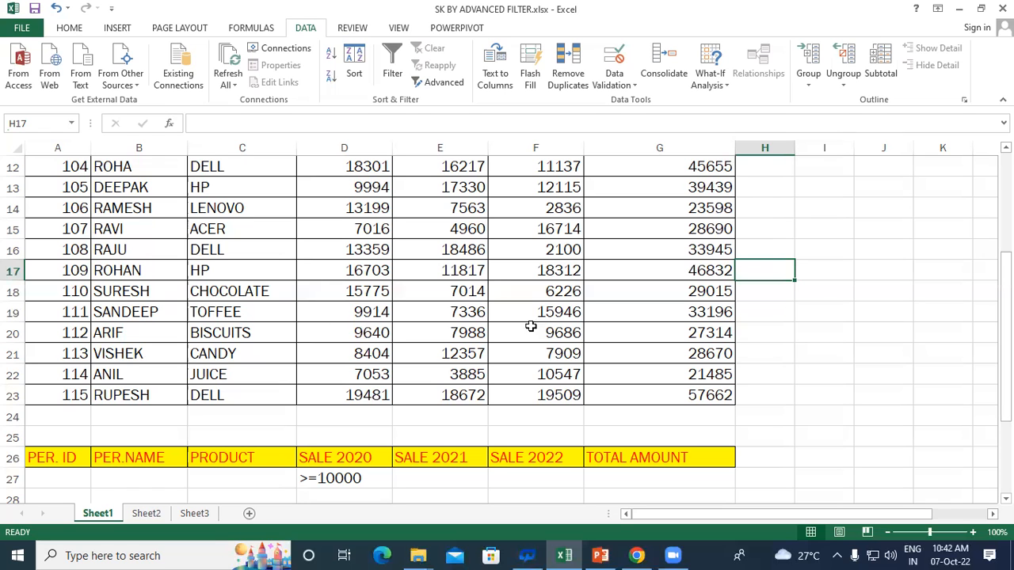
pyautogui.scroll(4, 268, 269)
pyautogui.scroll(-4, 269, 269)
pyautogui.scroll(2, 269, 269)
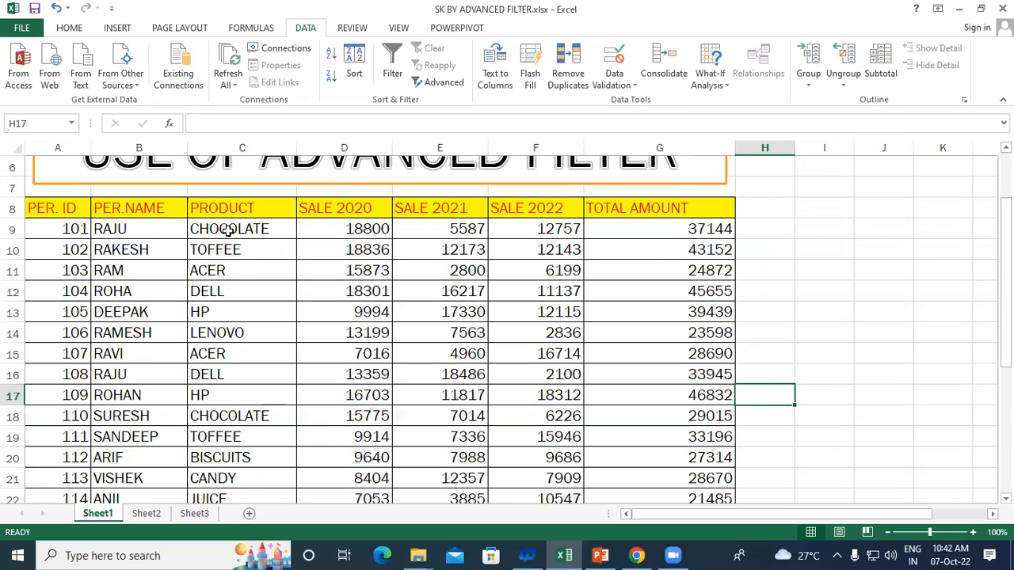
pyautogui.click(228, 230)
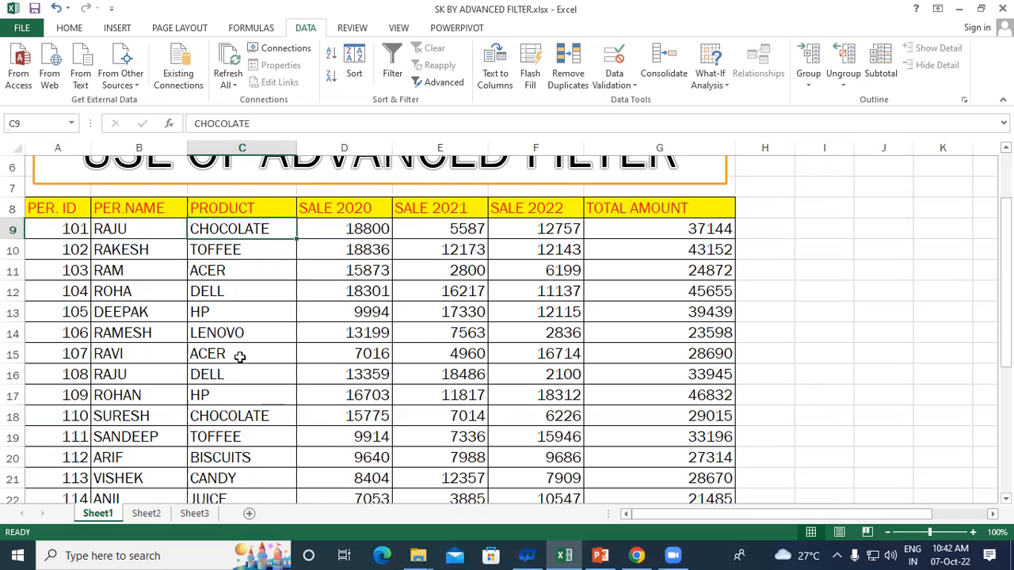
pyautogui.click(243, 414)
pyautogui.scroll(-2, 243, 410)
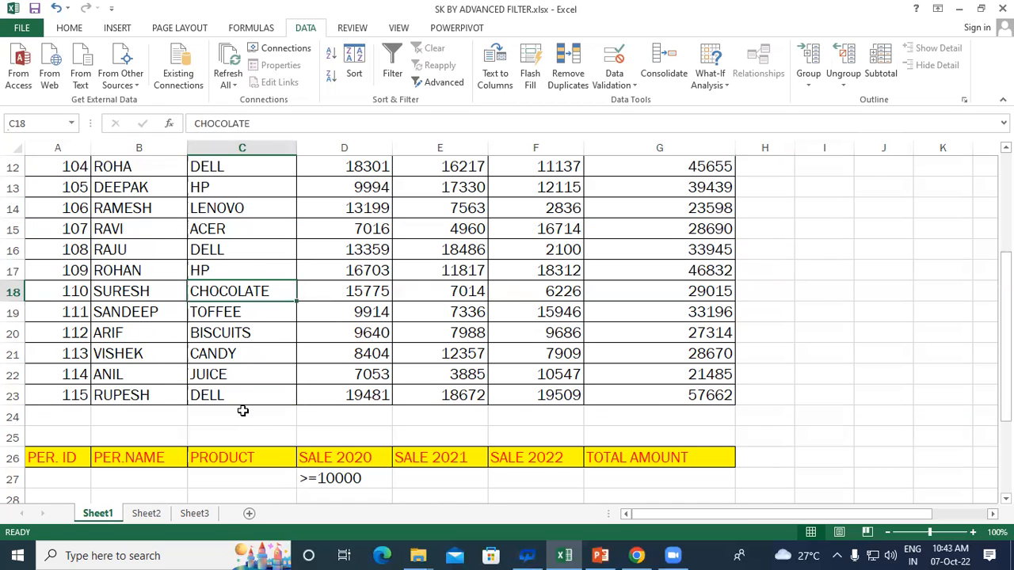
pyautogui.scroll(2, 243, 411)
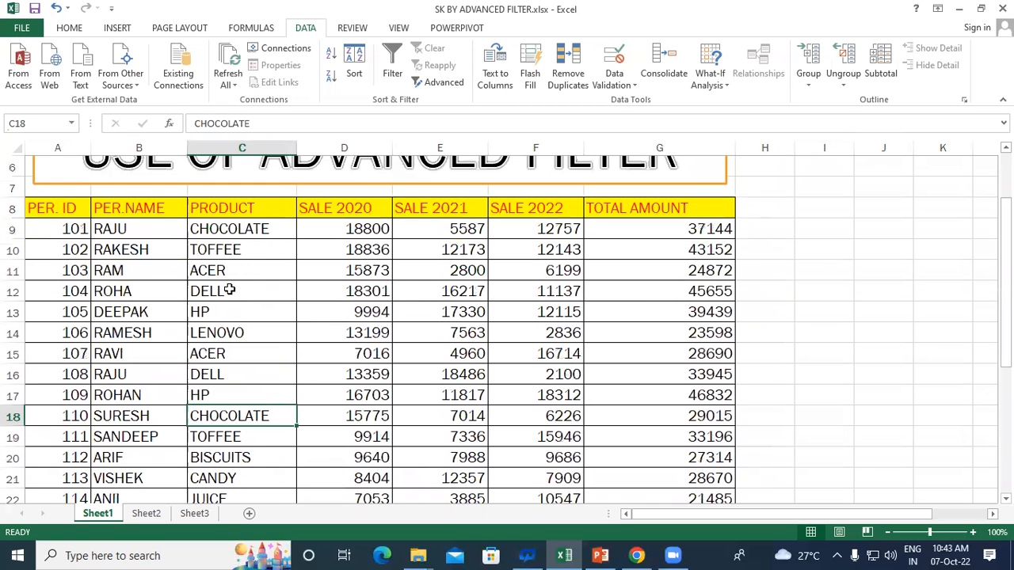
pyautogui.click(228, 292)
pyautogui.click(229, 374)
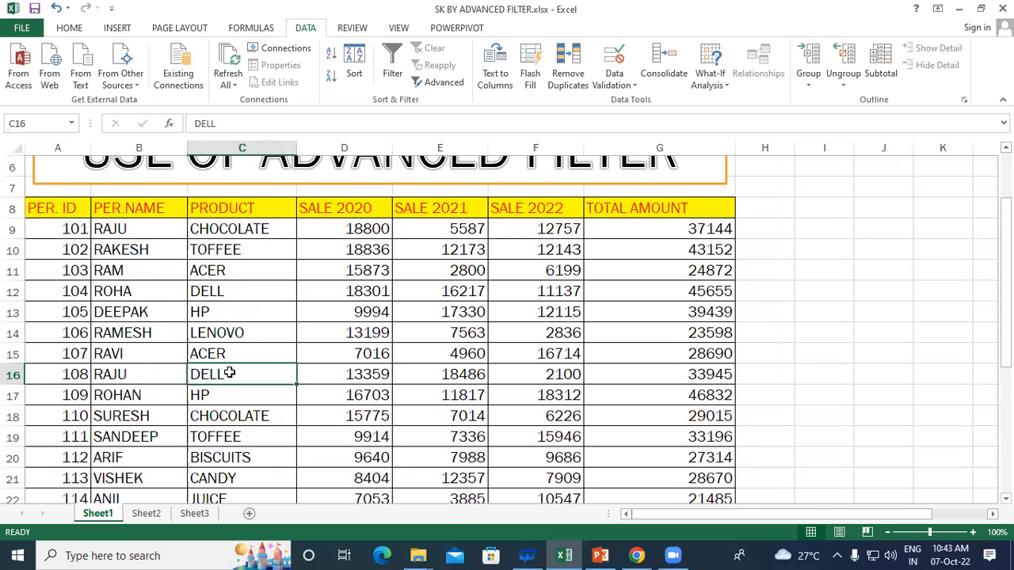
pyautogui.scroll(-2, 229, 374)
pyautogui.click(230, 393)
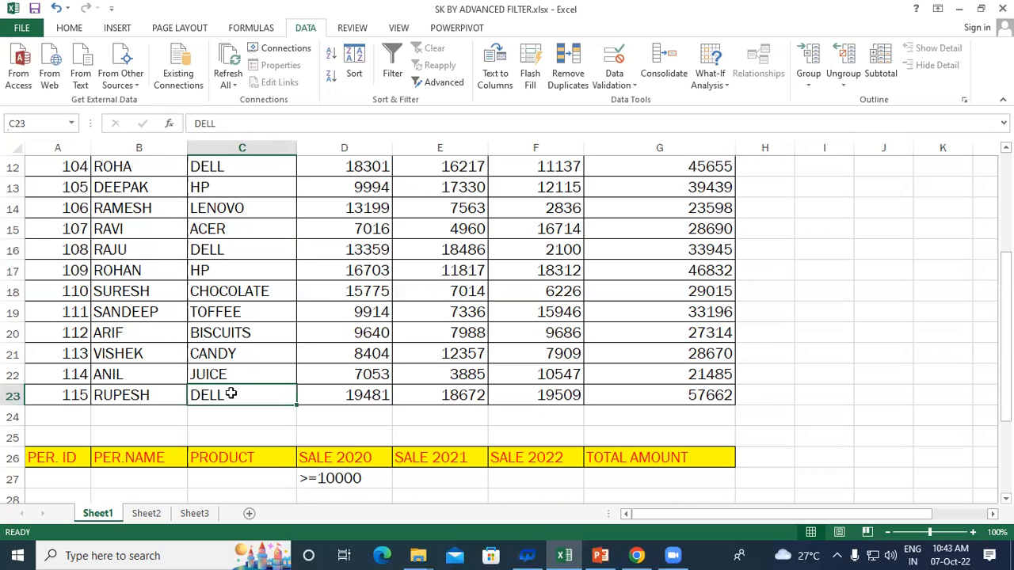
pyautogui.scroll(3, 231, 394)
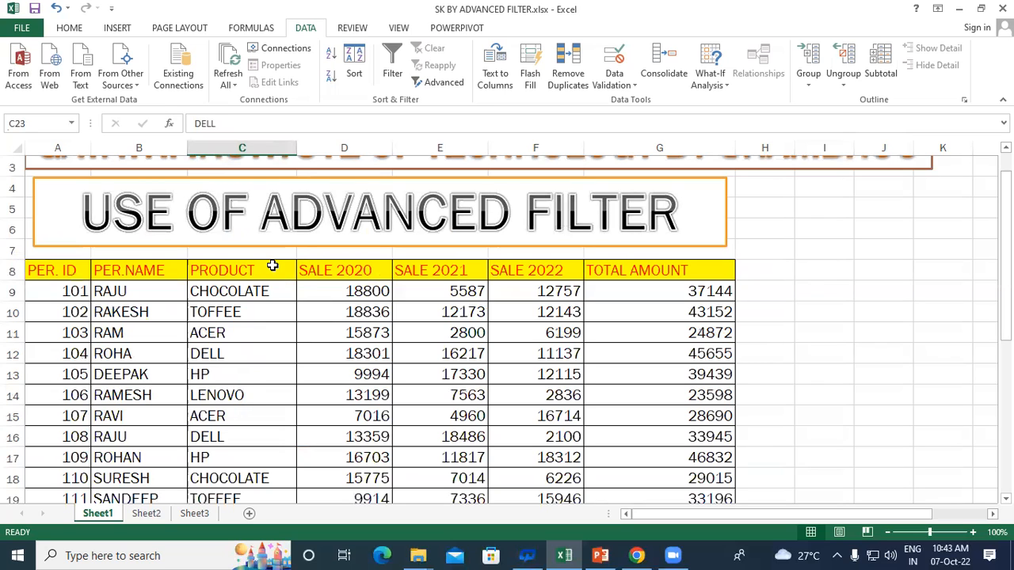
pyautogui.scroll(-2, 261, 296)
pyautogui.scroll(1, 233, 246)
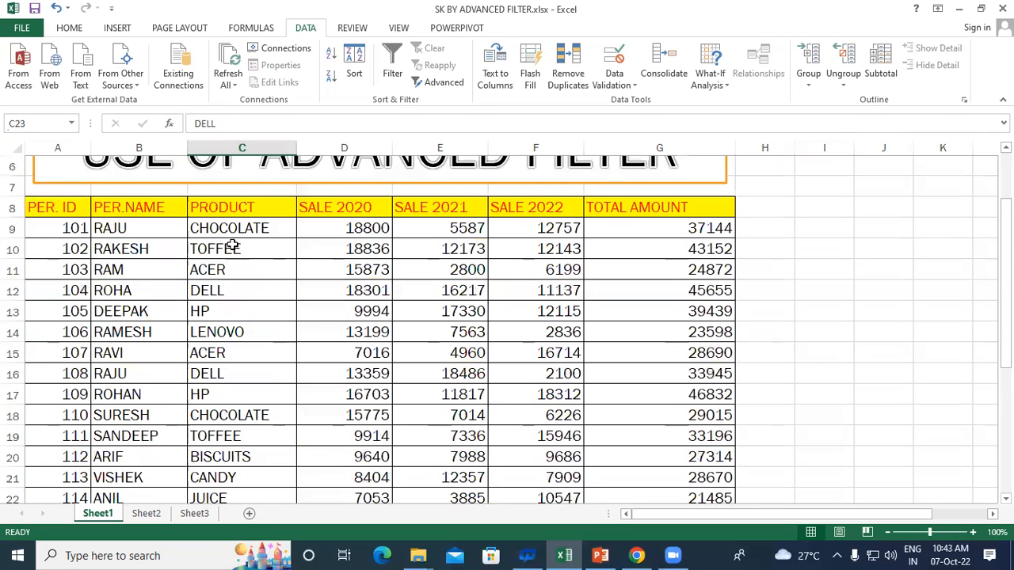
# - Start an Advanced Filter with only the PRODUCT column, C8:C23 on Sheet1, as the list range
pyautogui.moveTo(216, 208); pyautogui.dragTo(230, 455)
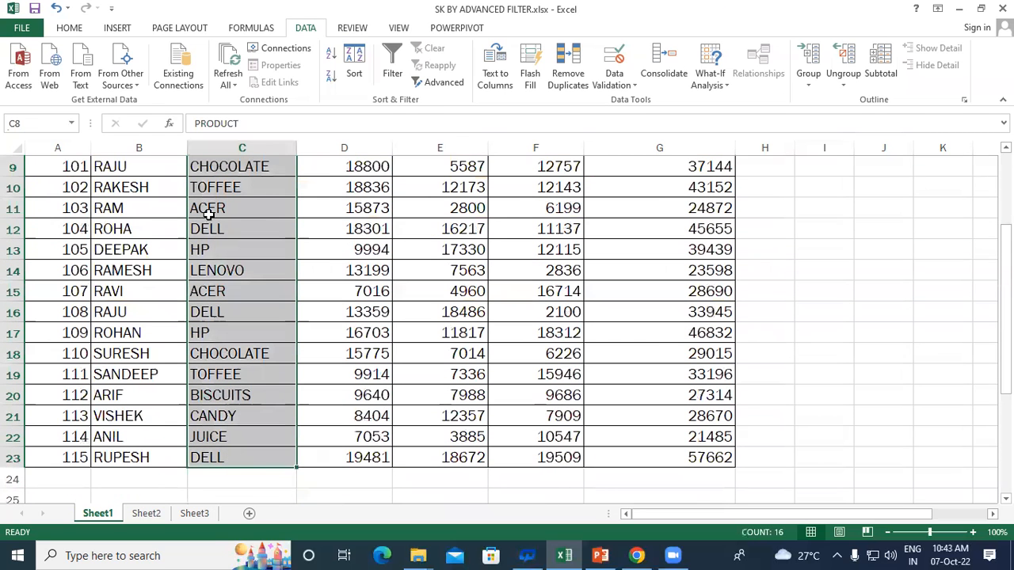
pyautogui.scroll(2, 221, 356)
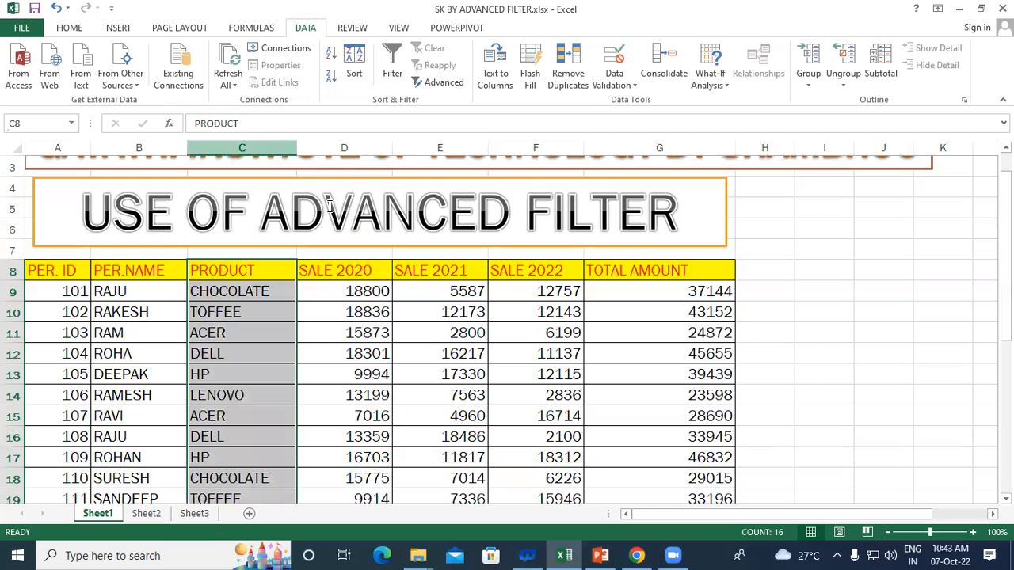
pyautogui.click(440, 84)
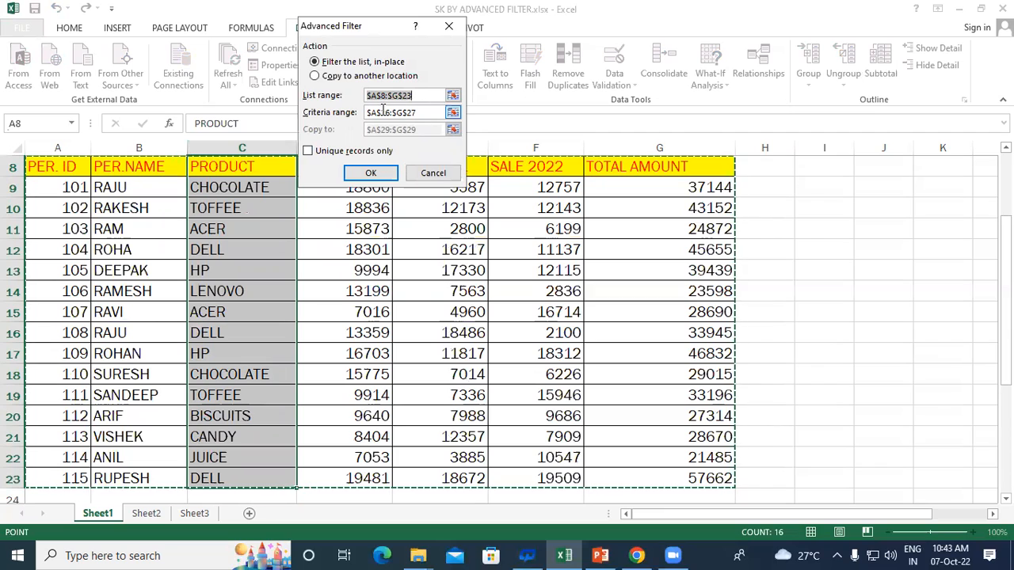
pyautogui.press('BackSpace')
pyautogui.moveTo(203, 168); pyautogui.dragTo(244, 479)
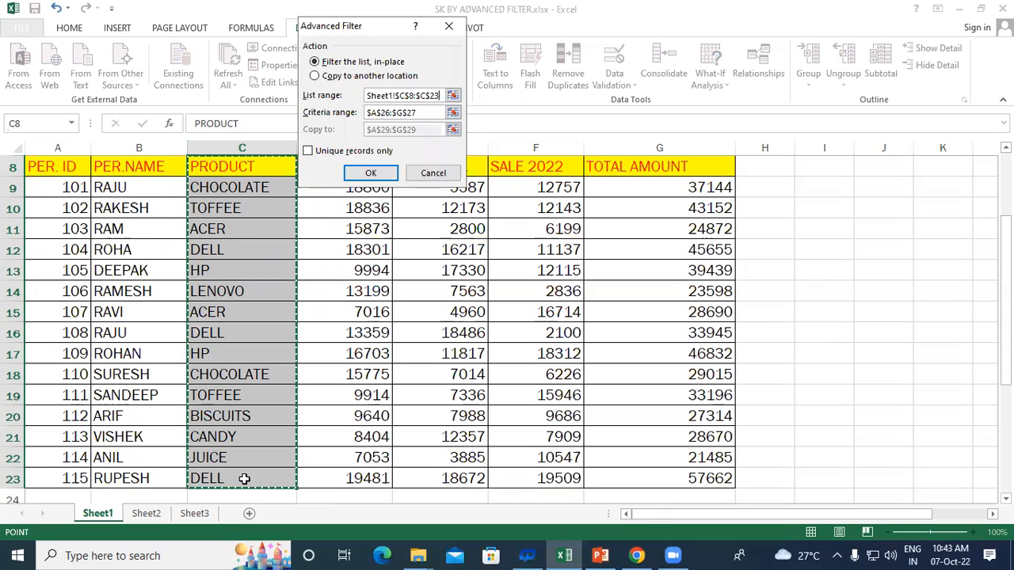
# - Clear the criteria range and set the Advanced Filter to copy to another location
pyautogui.click(431, 113)
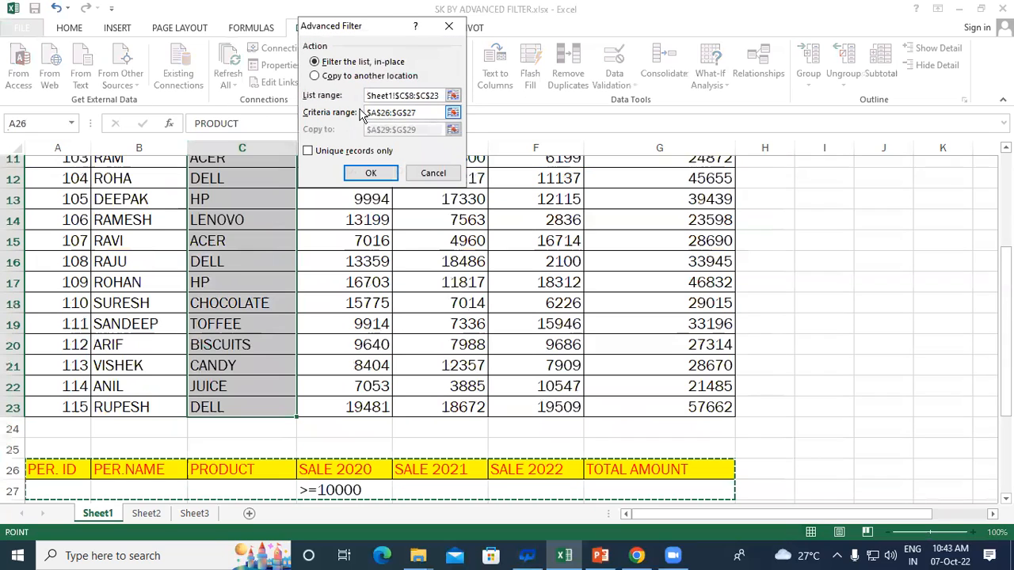
pyautogui.click(325, 114)
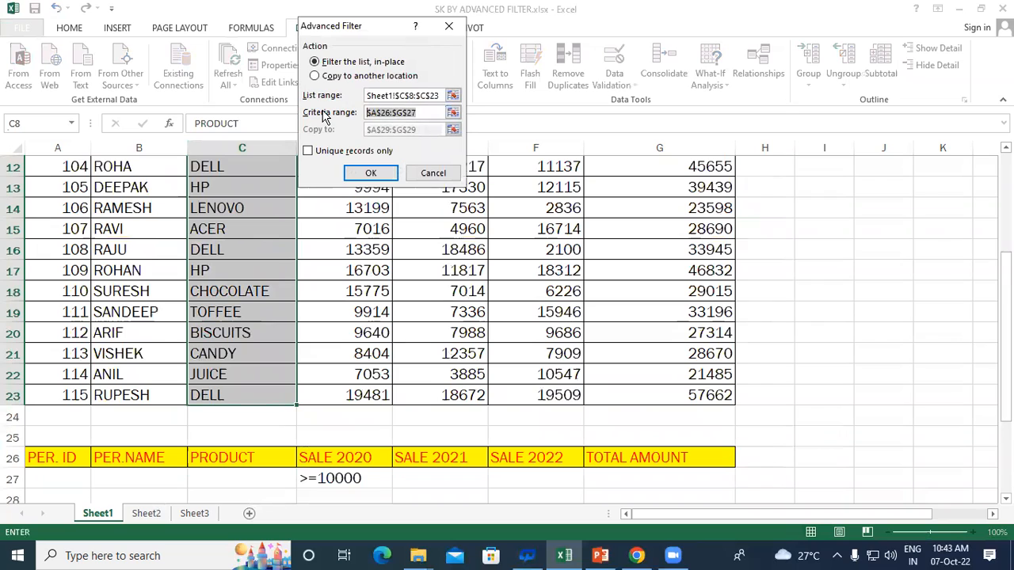
pyautogui.press('BackSpace')
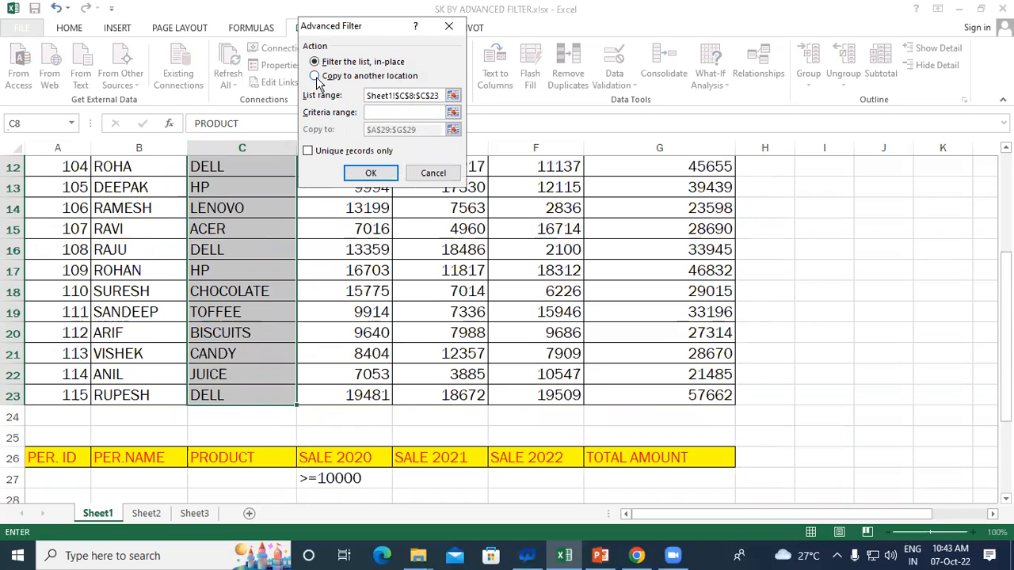
pyautogui.click(315, 76)
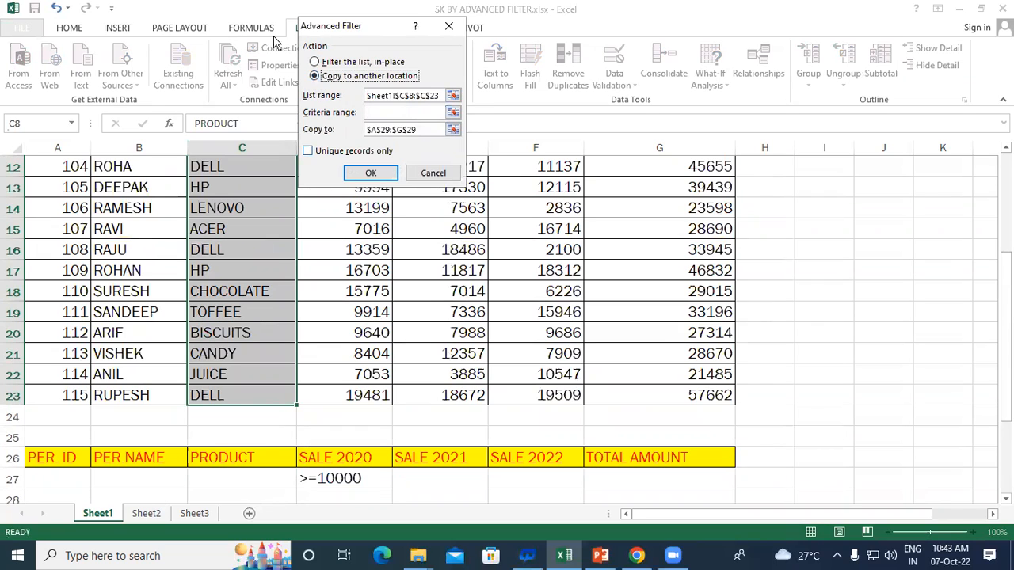
# - Set A29 on Sheet1 as the copy destination and extract unique records only
pyautogui.click(422, 129)
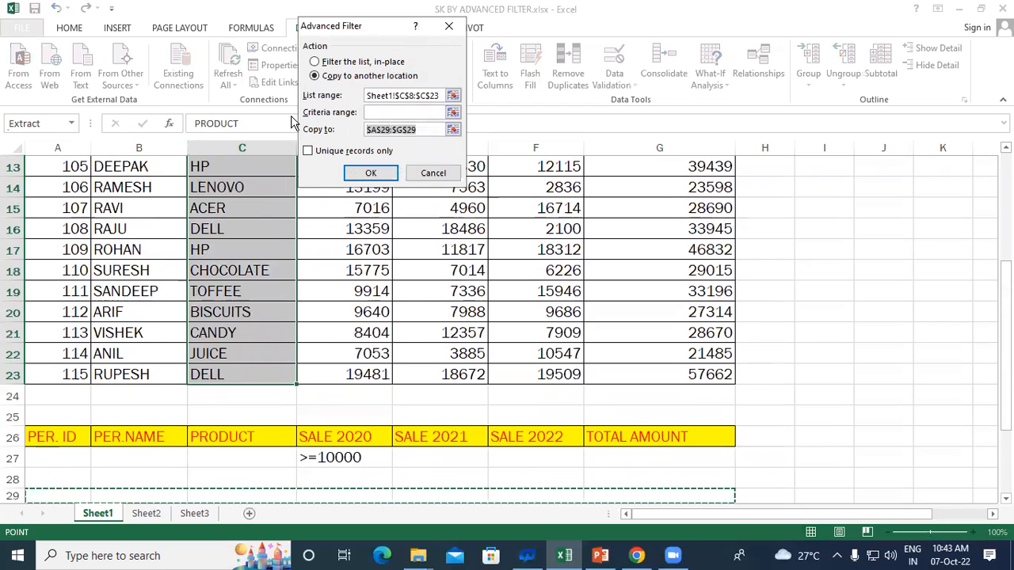
pyautogui.press('BackSpace')
pyautogui.scroll(-3, 314, 476)
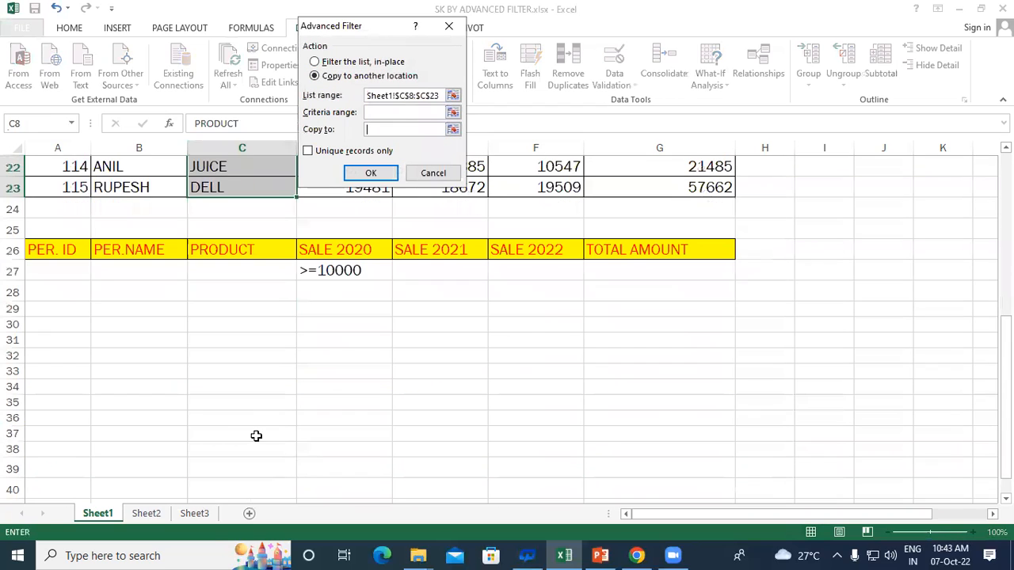
pyautogui.click(75, 310)
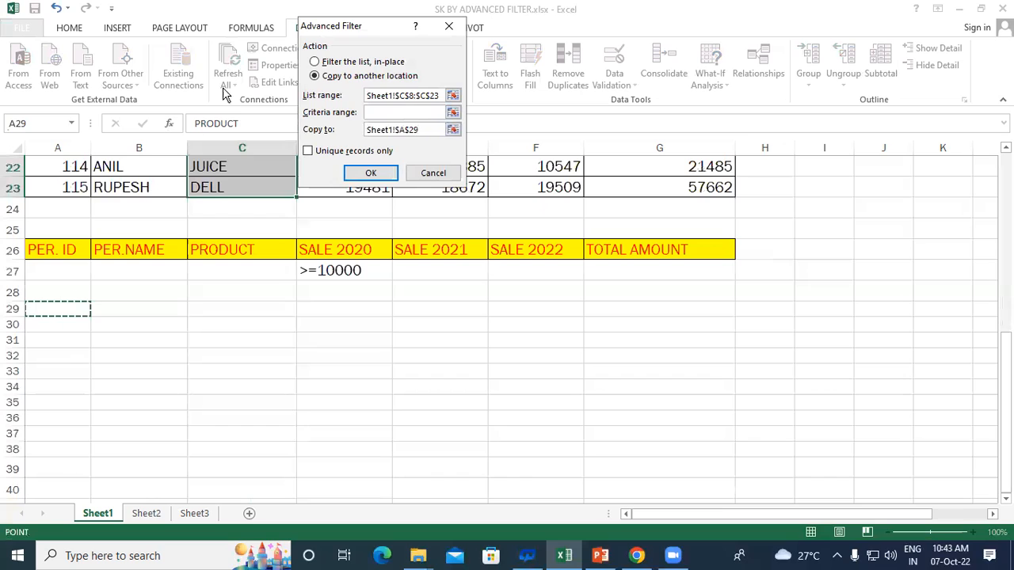
pyautogui.click(308, 151)
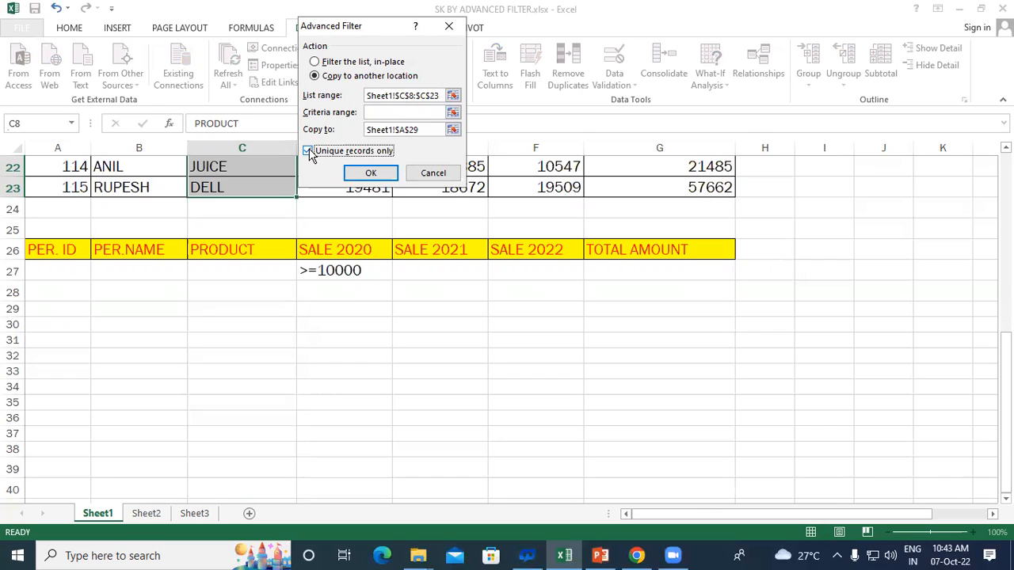
pyautogui.click(369, 173)
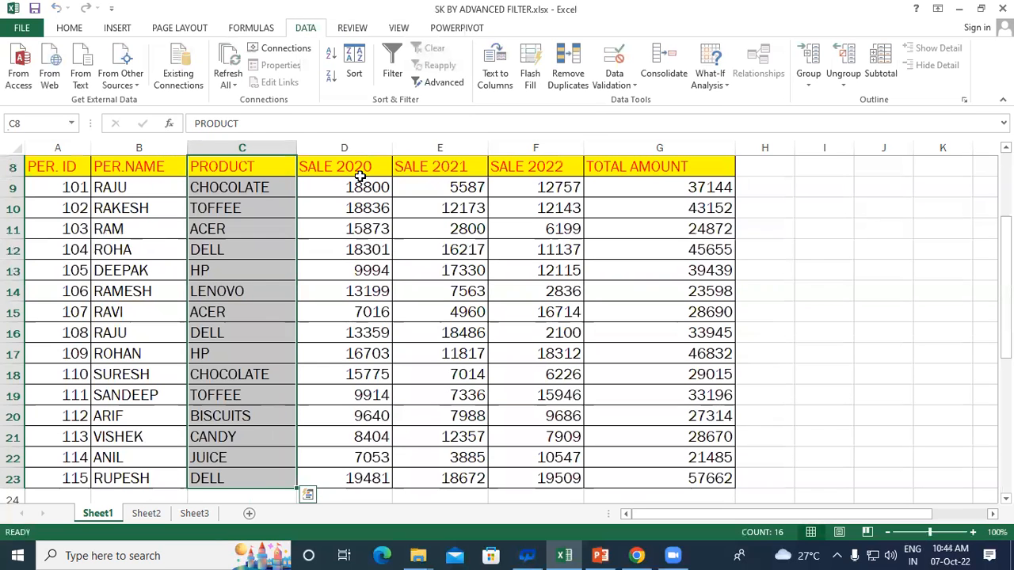
# - Widen column A so the product names extracted below A29 fit in their cells
pyautogui.scroll(-6, 177, 217)
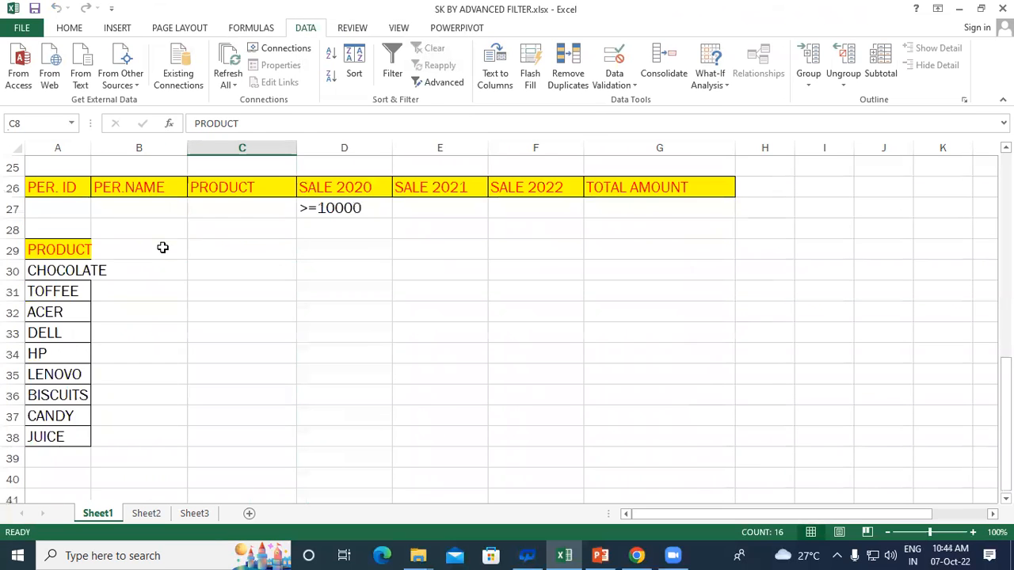
pyautogui.scroll(-1, 162, 248)
pyautogui.moveTo(91, 148); pyautogui.dragTo(156, 143)
pyautogui.click(126, 266)
# - Compare the extracted product list in A30:A38 with the source PRODUCT column, checking CHOCOLATE, DELL and TOFFEE for duplicates
pyautogui.click(82, 186)
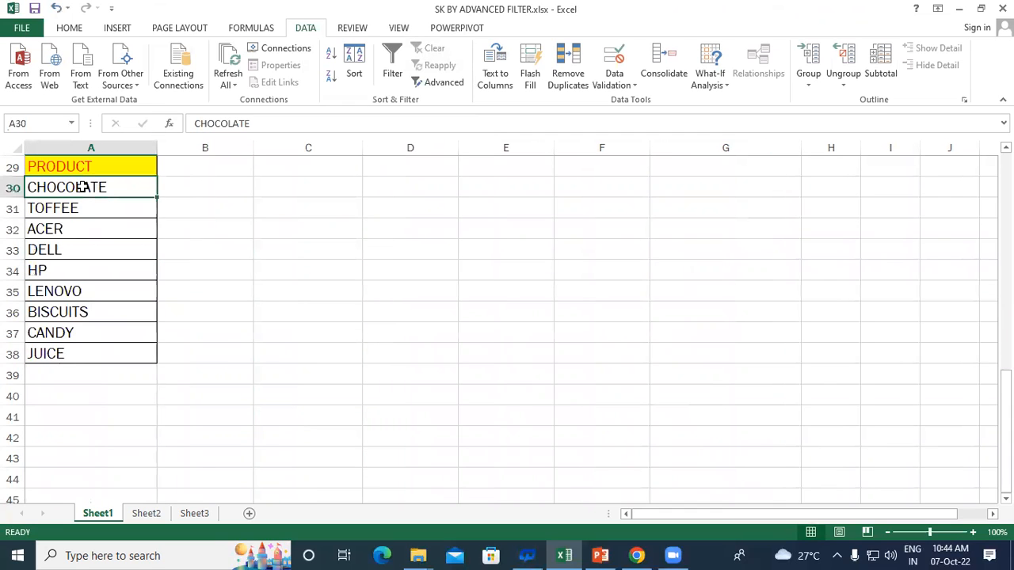
pyautogui.click(61, 249)
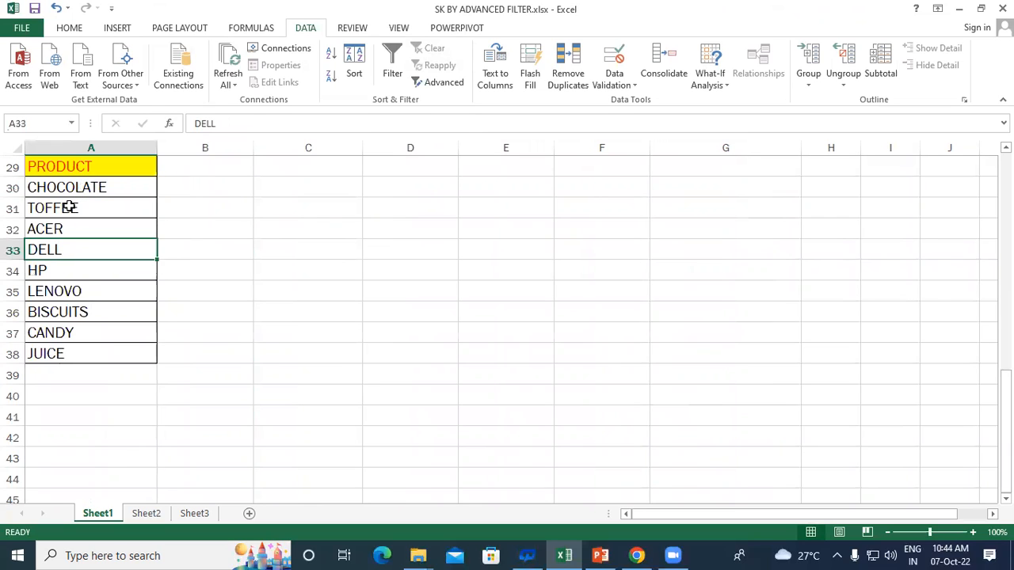
pyautogui.click(70, 206)
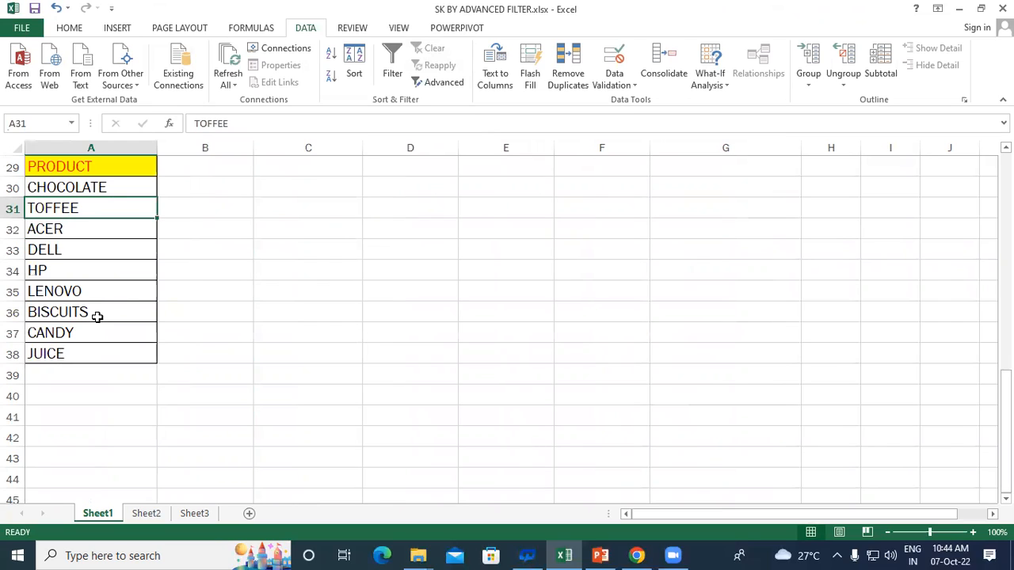
pyautogui.click(93, 249)
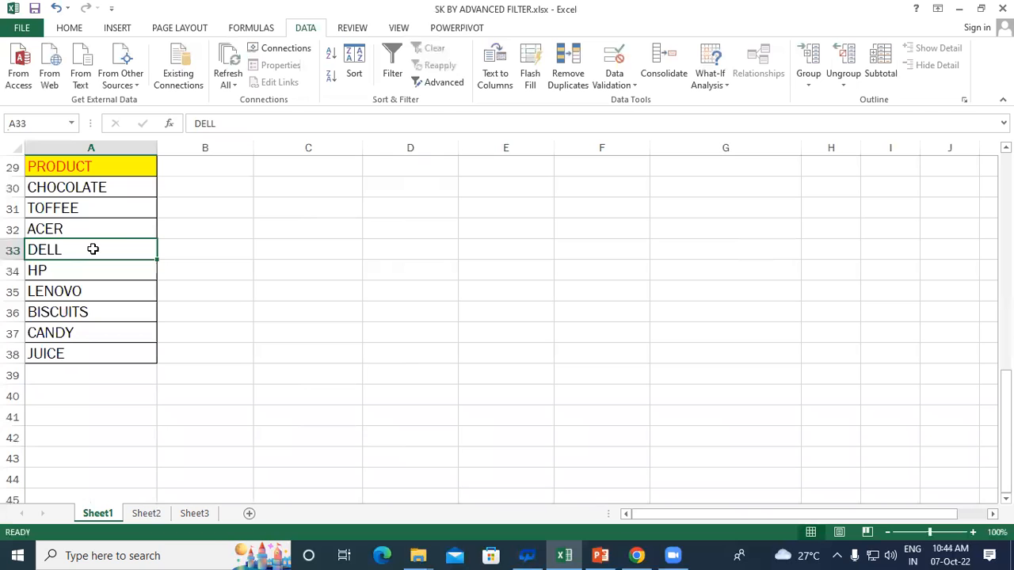
pyautogui.scroll(7, 92, 248)
pyautogui.moveTo(298, 187); pyautogui.dragTo(294, 460)
pyautogui.scroll(-4, 206, 396)
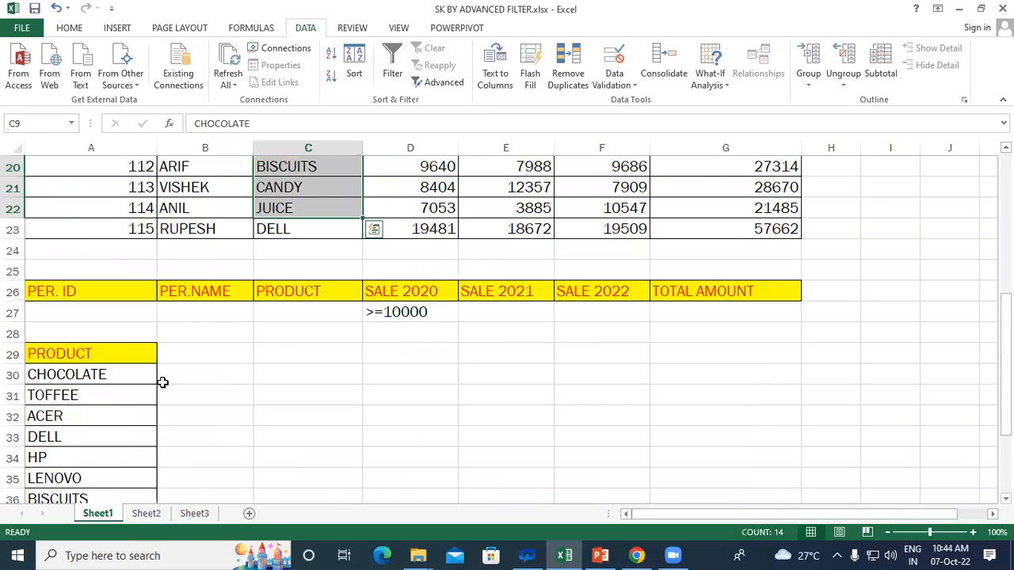
pyautogui.scroll(-2, 82, 345)
pyautogui.moveTo(79, 253); pyautogui.dragTo(102, 422)
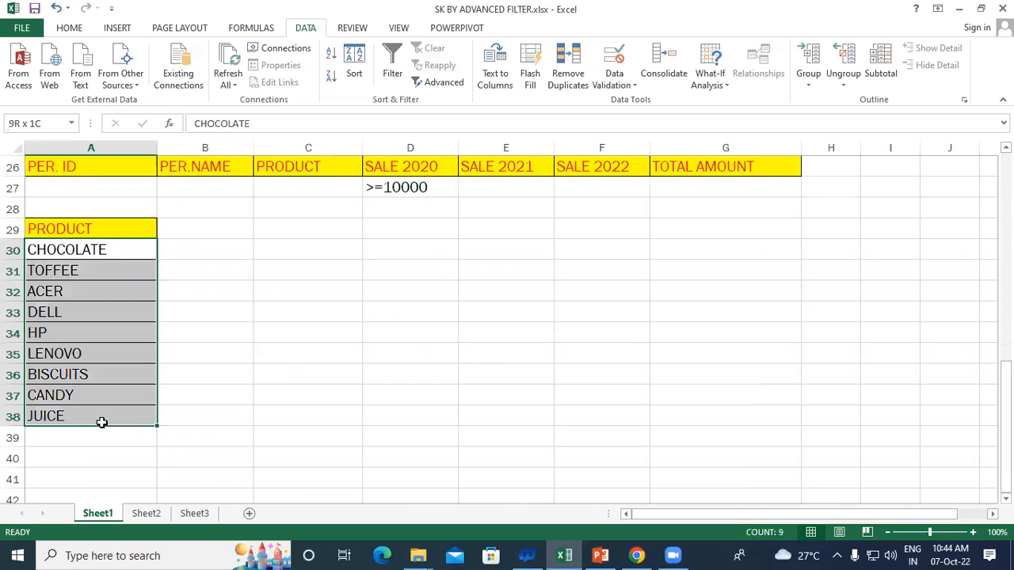
pyautogui.moveTo(101, 422); pyautogui.dragTo(101, 422)
pyautogui.click(114, 420)
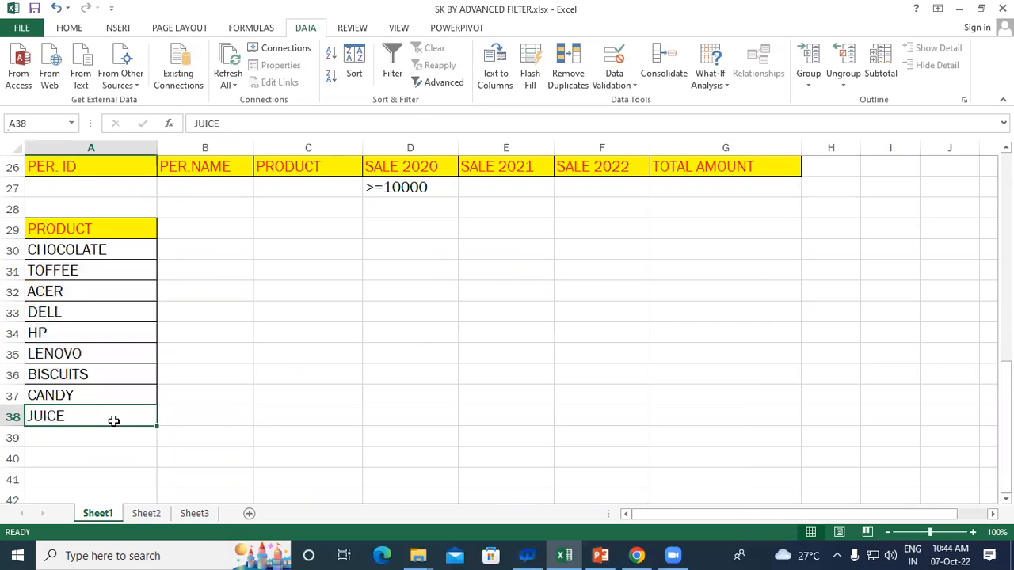
pyautogui.scroll(6, 113, 415)
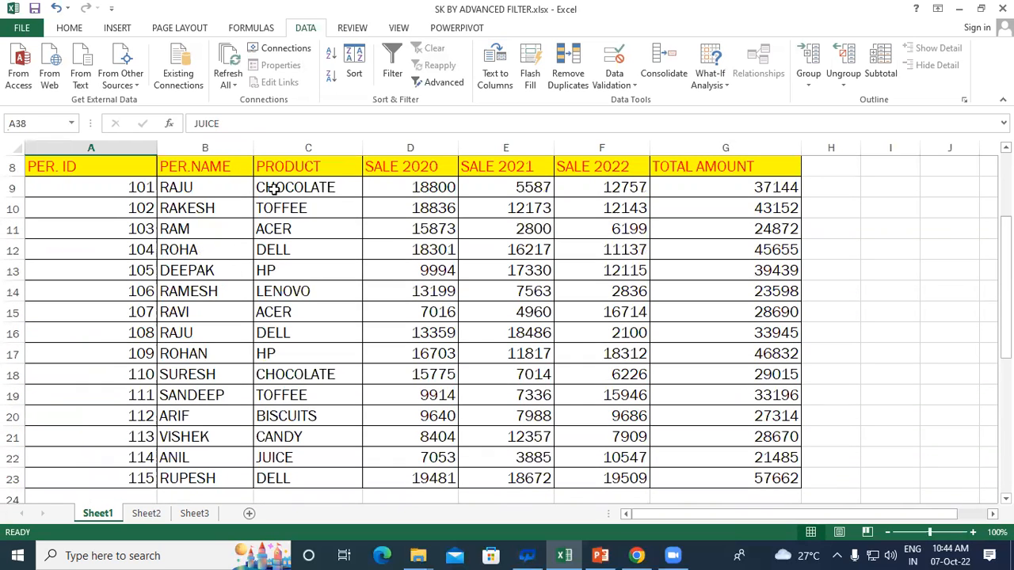
pyautogui.scroll(-3, 269, 210)
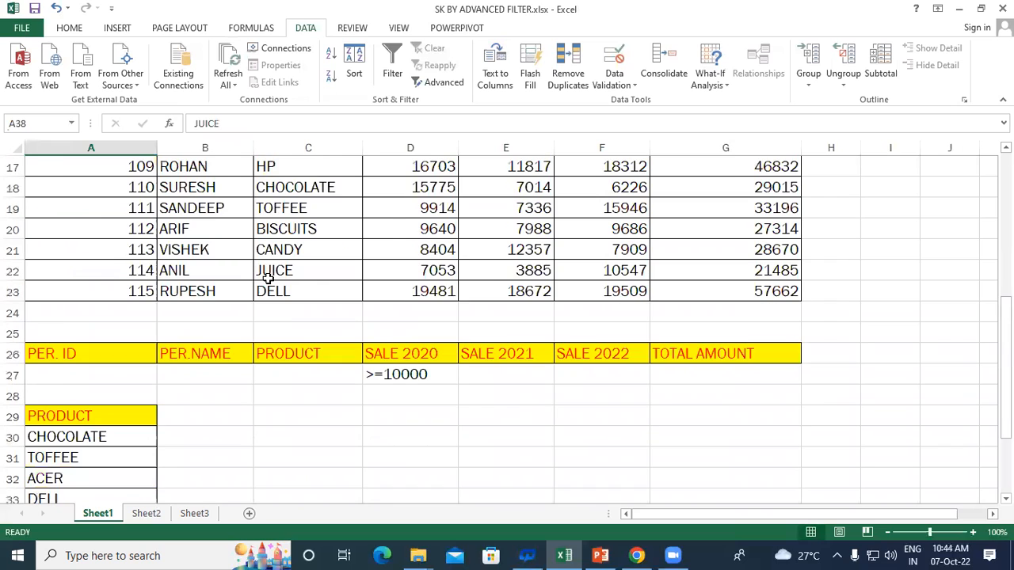
pyautogui.scroll(-2, 264, 272)
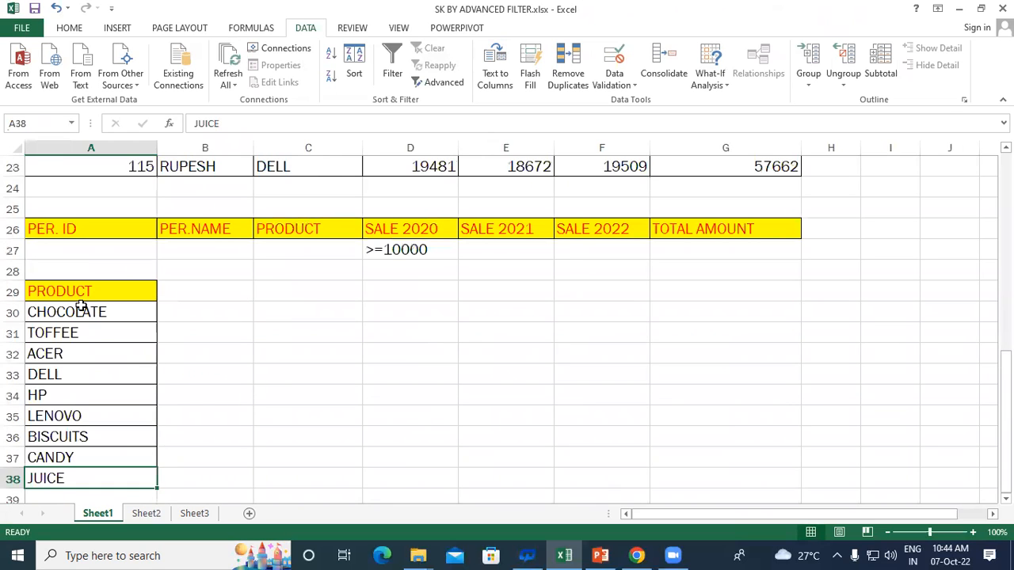